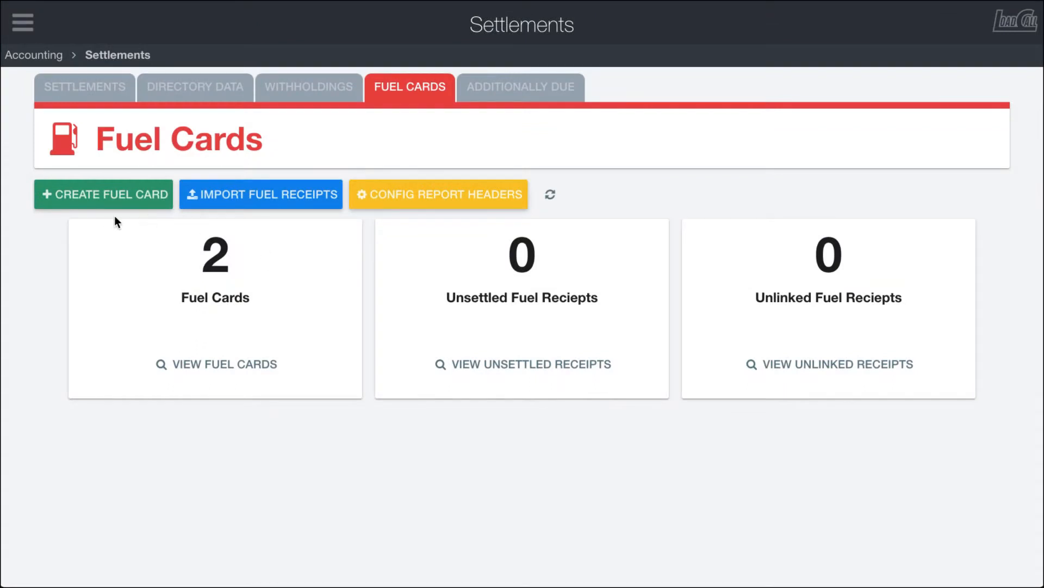
- Open a blank fuel card form to examine its Carrier and Unique Identifier fields, and dismiss it without saving
{"action": "left_click", "coordinate": [84, 196]}
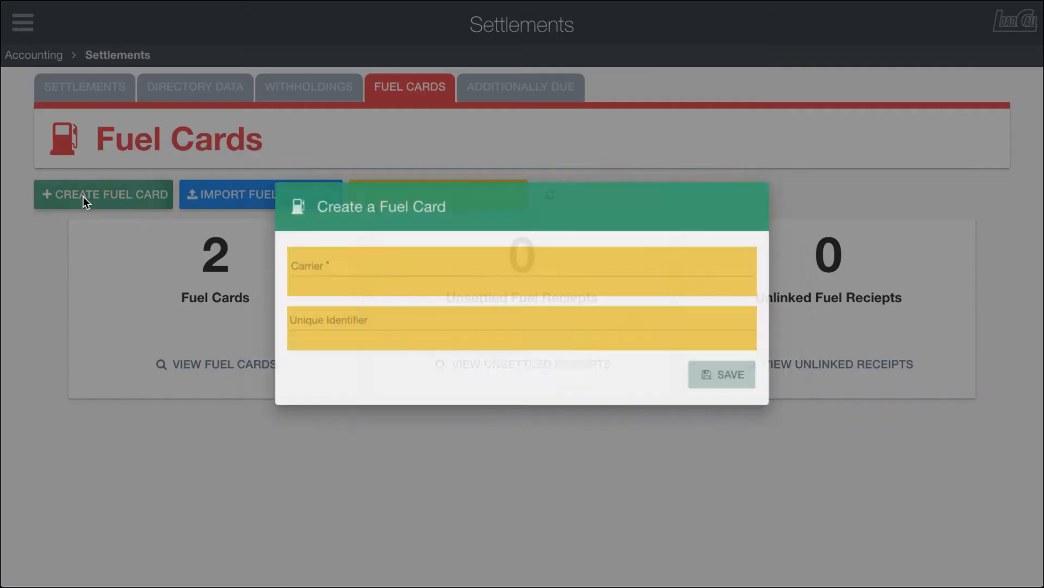
{"action": "left_click", "coordinate": [315, 264]}
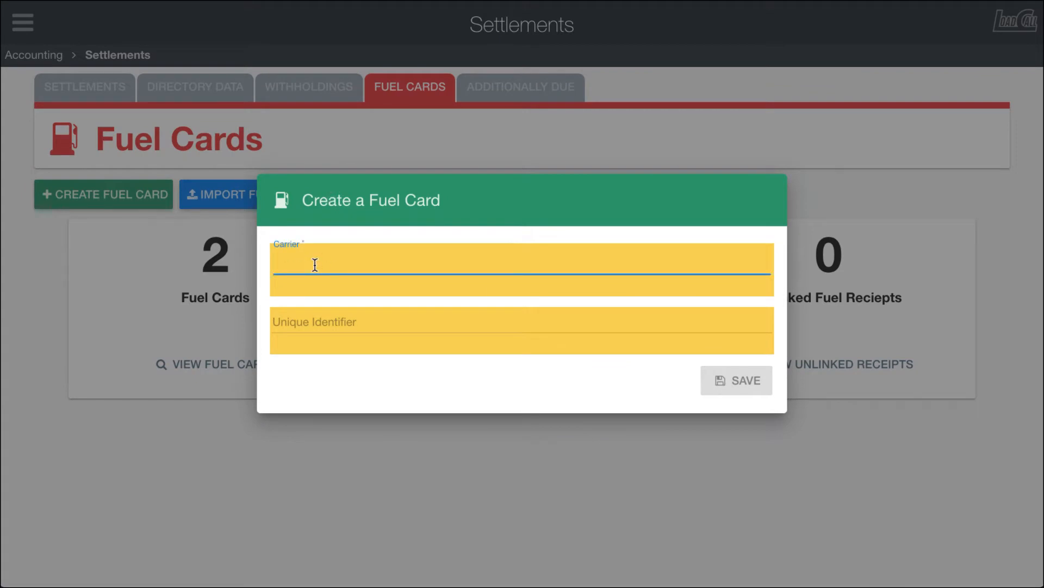
{"action": "left_click", "coordinate": [320, 322]}
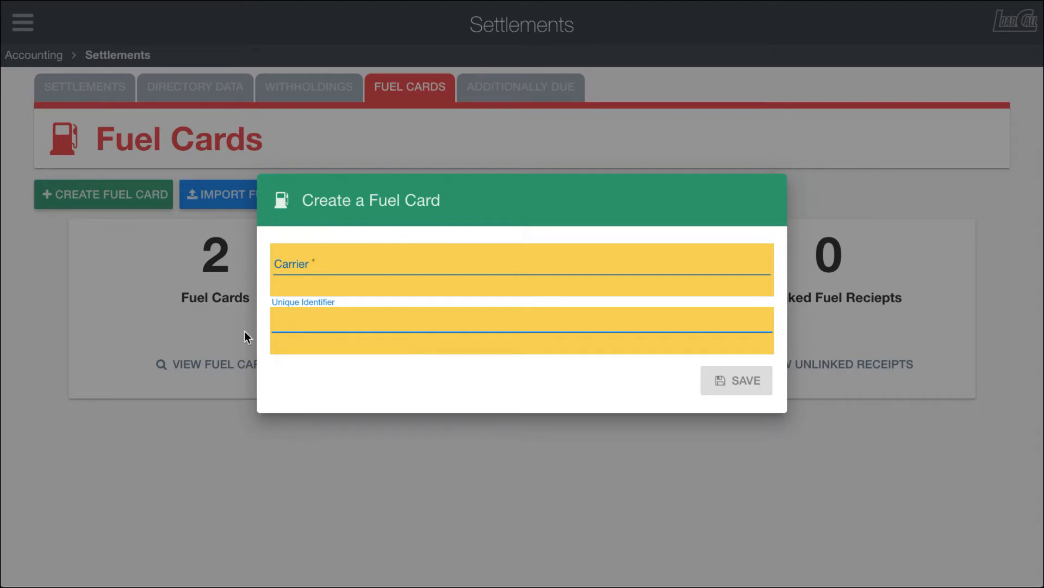
{"action": "left_click", "coordinate": [224, 335]}
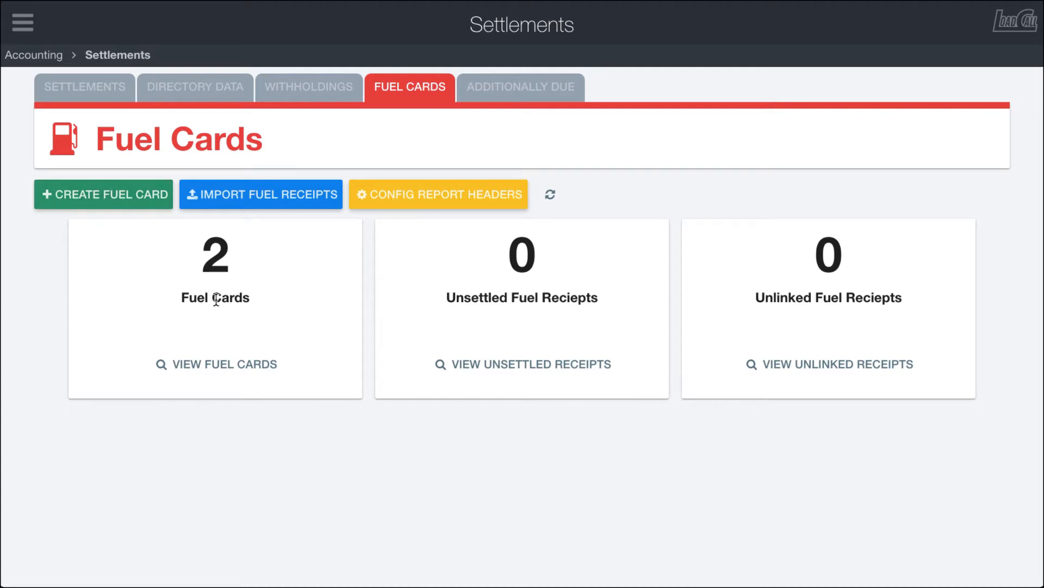
- Review the existing fuel cards, including the creation form and a card's management options, and return to the settlements home
{"action": "left_click", "coordinate": [209, 365]}
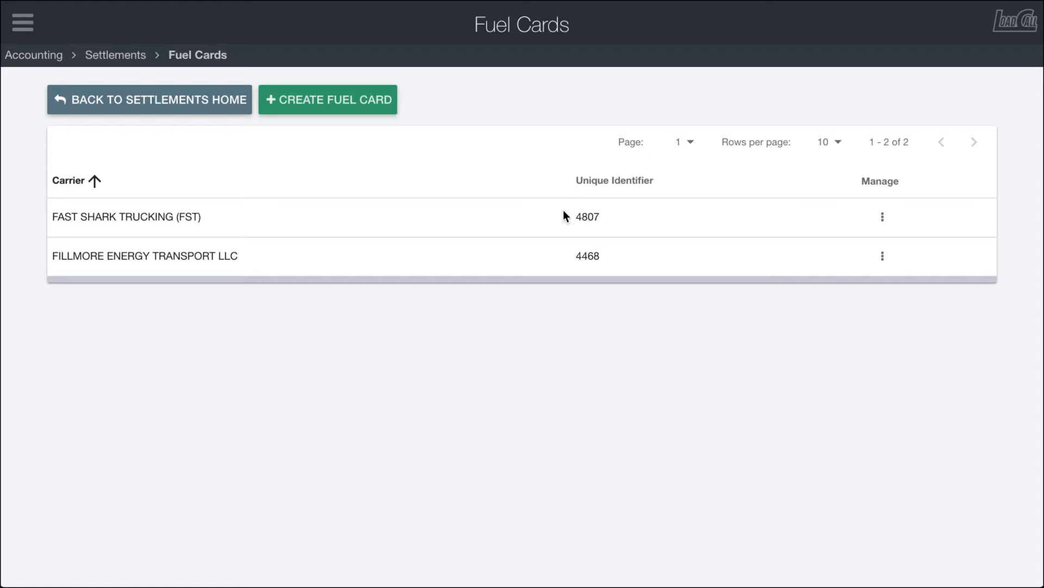
{"action": "left_click", "coordinate": [326, 103]}
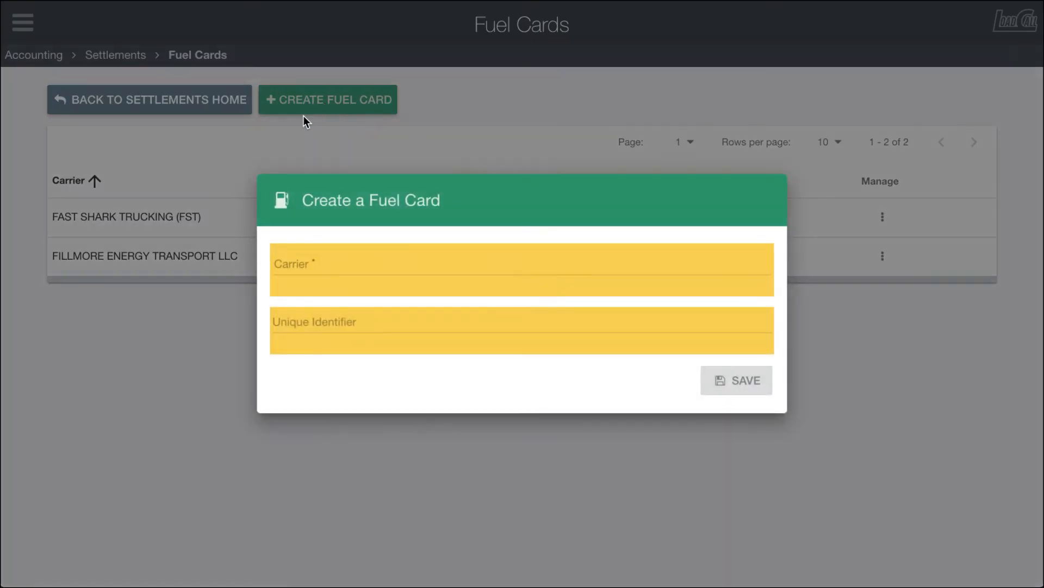
{"action": "left_click", "coordinate": [723, 437]}
{"action": "left_click", "coordinate": [884, 217]}
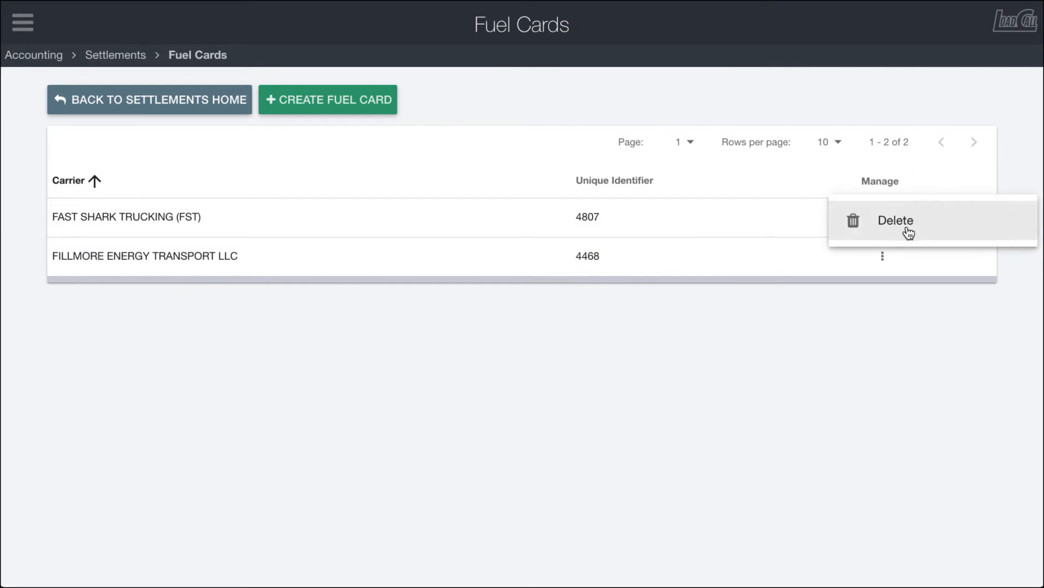
{"action": "left_click", "coordinate": [544, 329]}
{"action": "left_click", "coordinate": [185, 98]}
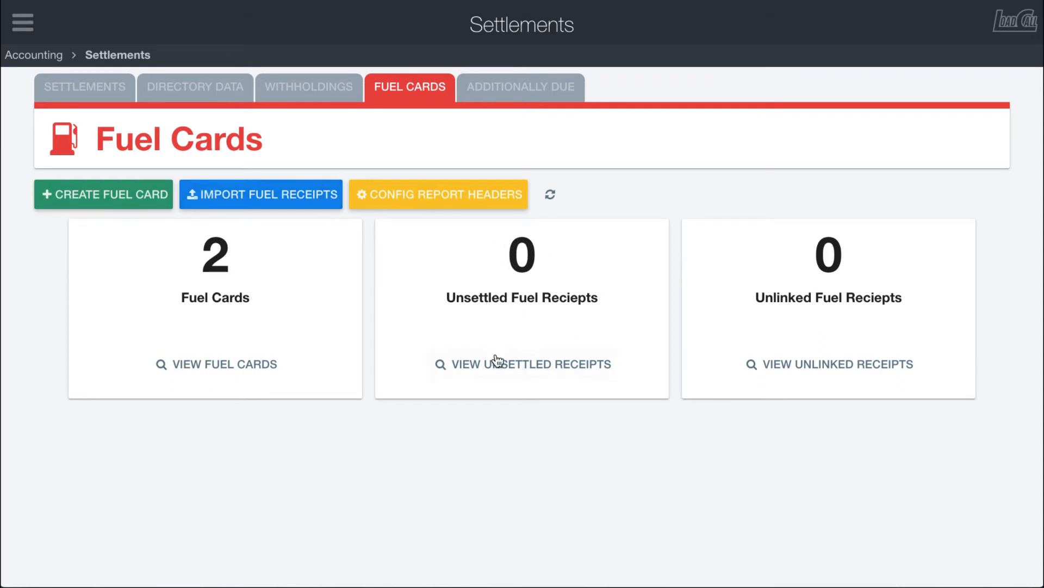
- Check the unsettled and unlinked fuel receipts pages, returning to the settlements home after each
{"action": "left_click", "coordinate": [493, 362]}
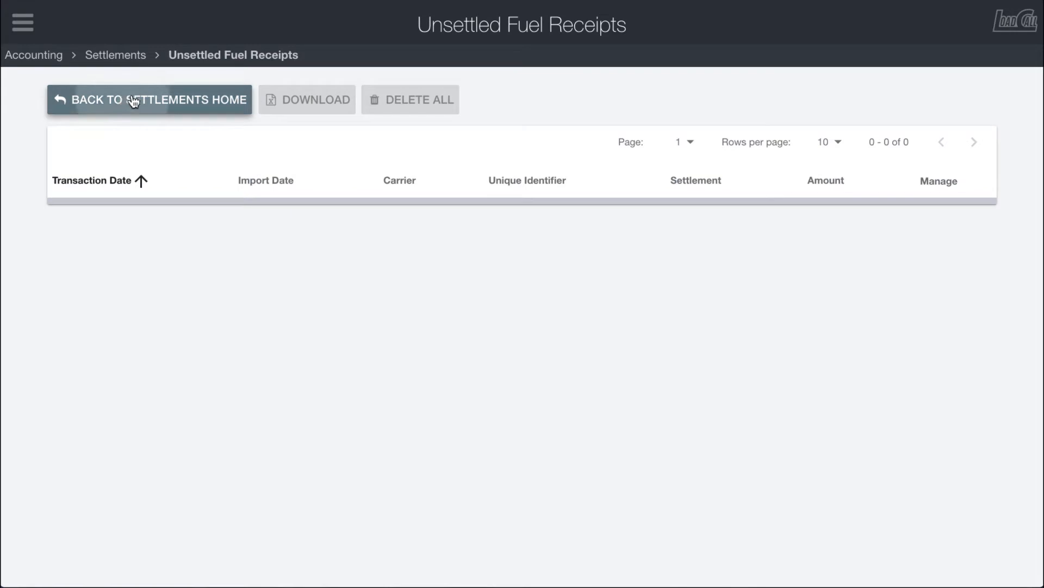
{"action": "left_click", "coordinate": [125, 102]}
{"action": "left_click", "coordinate": [809, 365]}
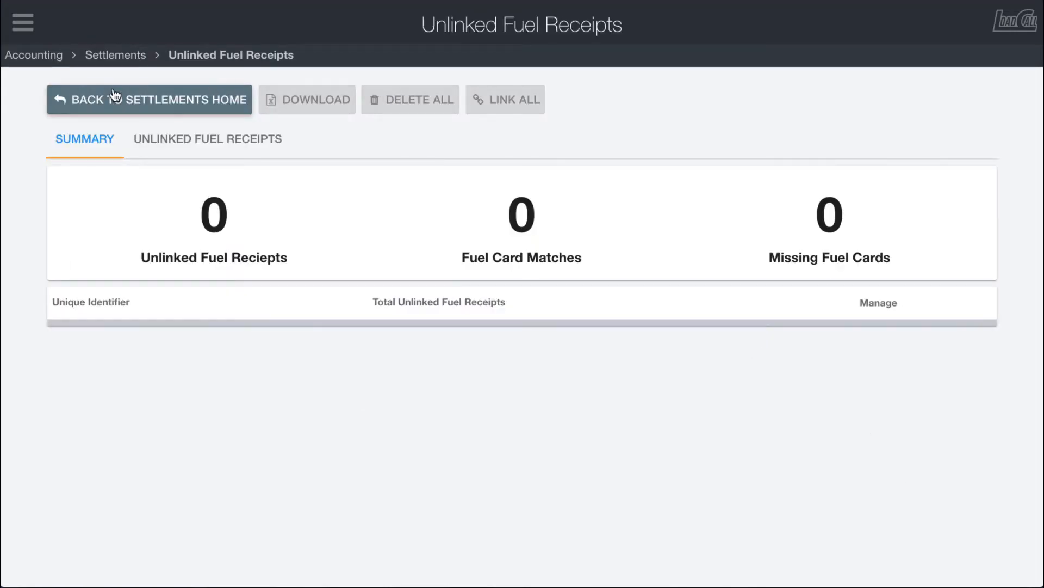
{"action": "left_click", "coordinate": [114, 96]}
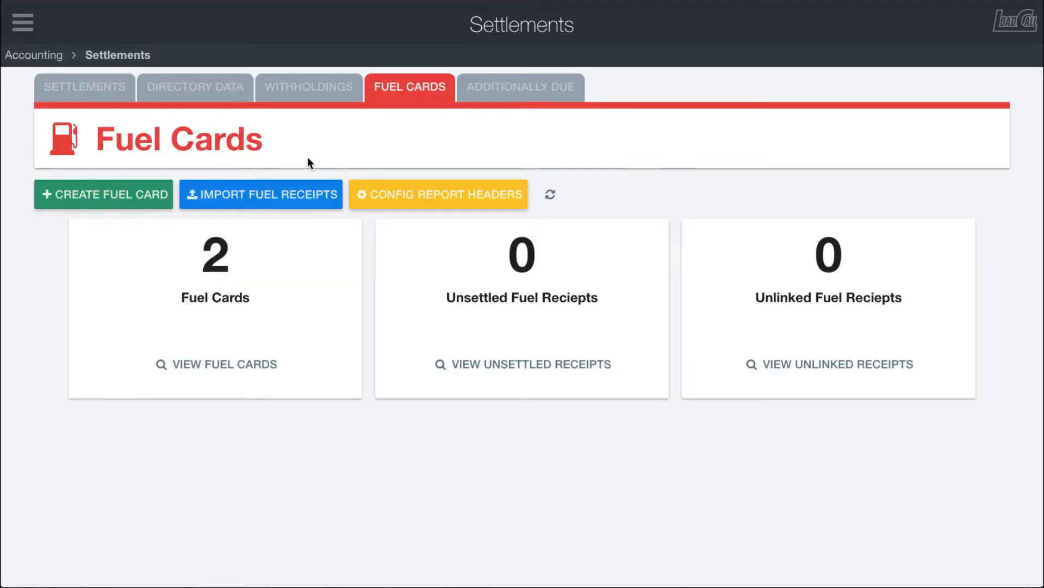
- Start a fuel receipt import and load Fuel Receipts Export.csv from the Downloads folder
{"action": "left_click", "coordinate": [275, 196]}
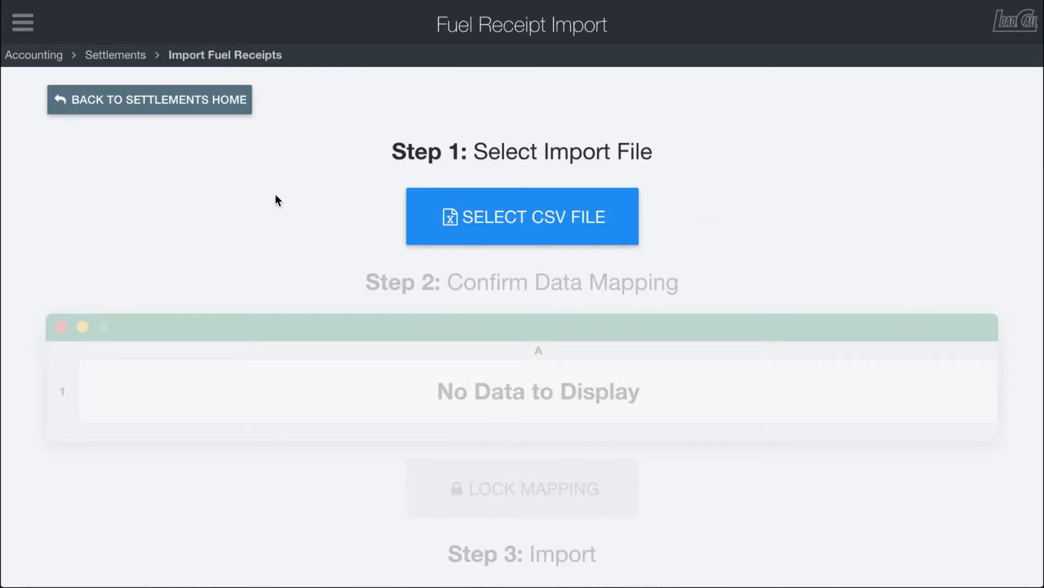
{"action": "left_click", "coordinate": [490, 199]}
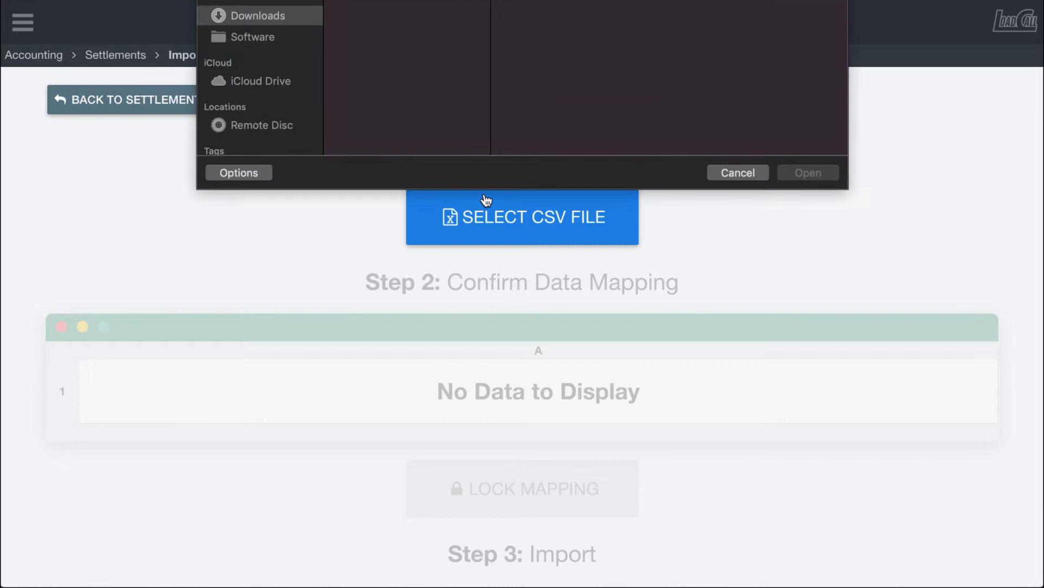
{"action": "left_click", "coordinate": [386, 38]}
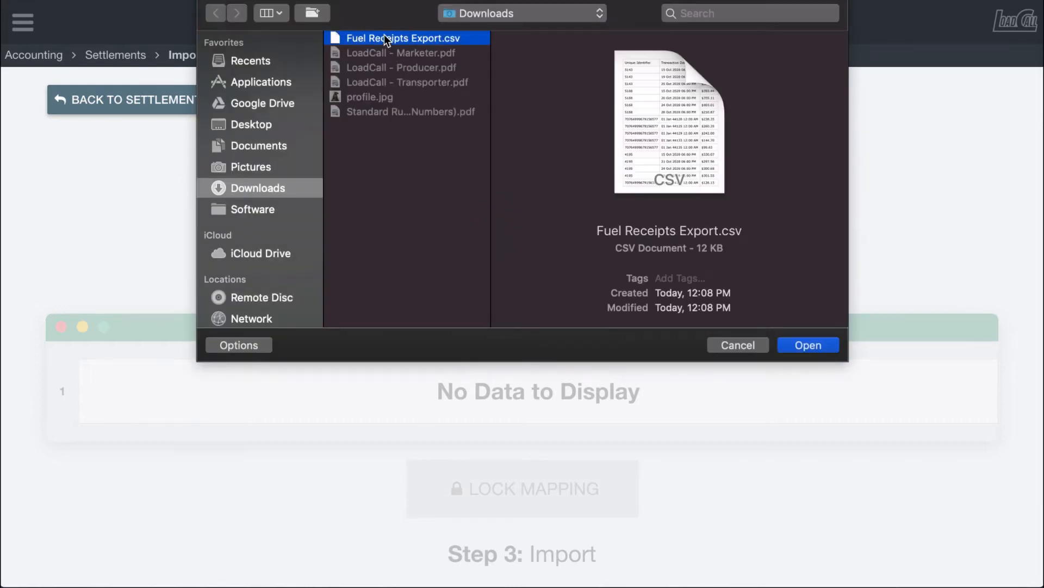
{"action": "left_click", "coordinate": [809, 347]}
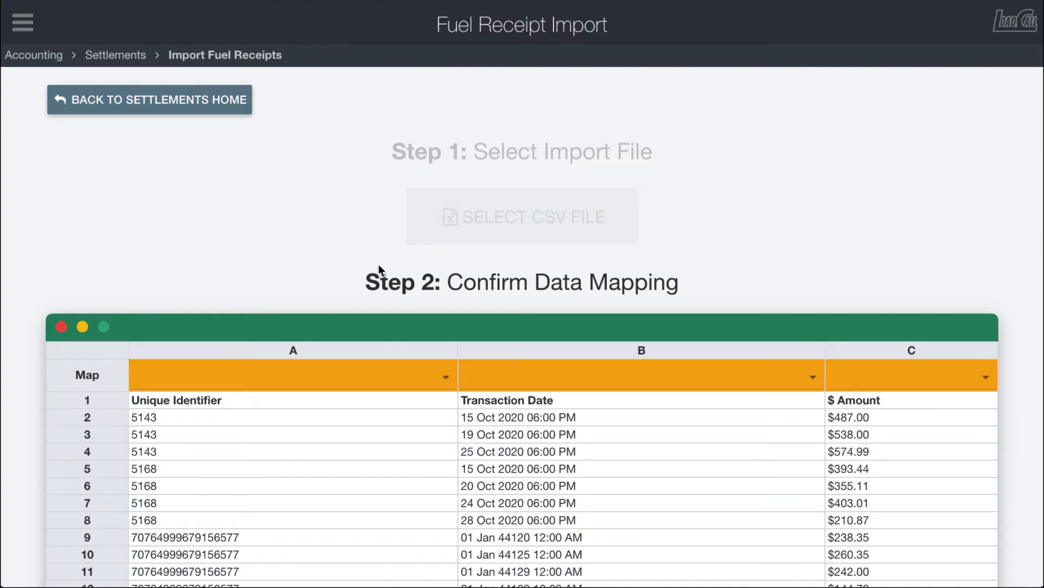
- Map column A of the imported file to Unique Identifier
{"action": "scroll", "coordinate": [380, 266], "scroll_direction": "down", "scroll_amount": 3}
{"action": "scroll", "coordinate": [380, 266], "scroll_direction": "down", "scroll_amount": 1}
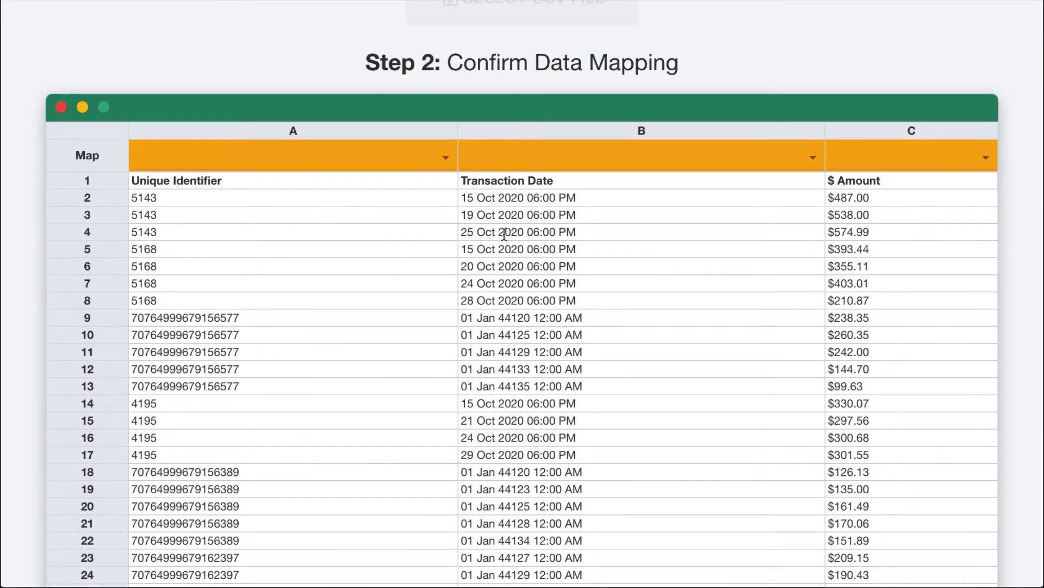
{"action": "scroll", "coordinate": [448, 247], "scroll_direction": "up", "scroll_amount": 4}
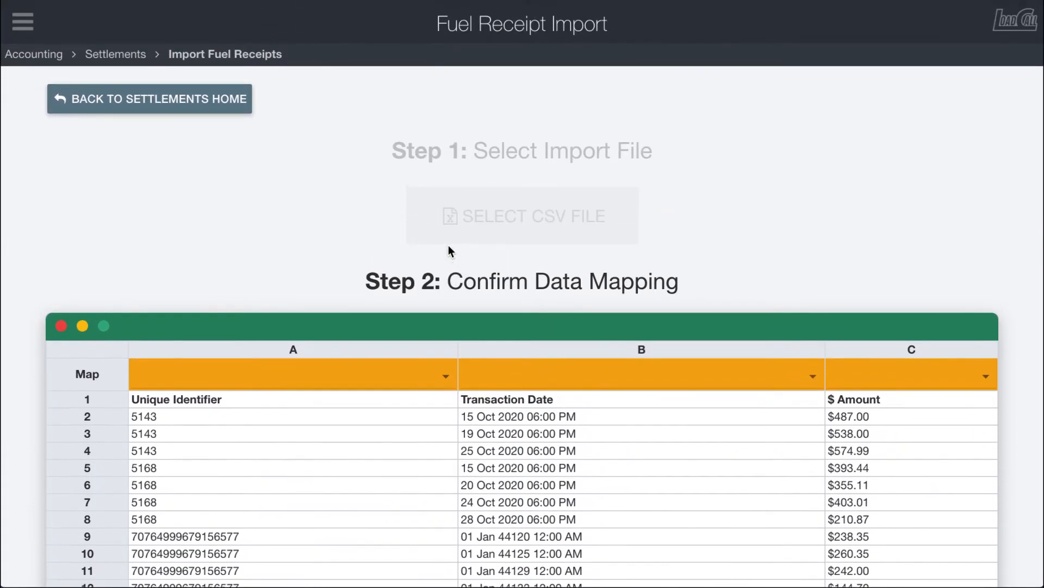
{"action": "scroll", "coordinate": [448, 250], "scroll_direction": "down", "scroll_amount": 4}
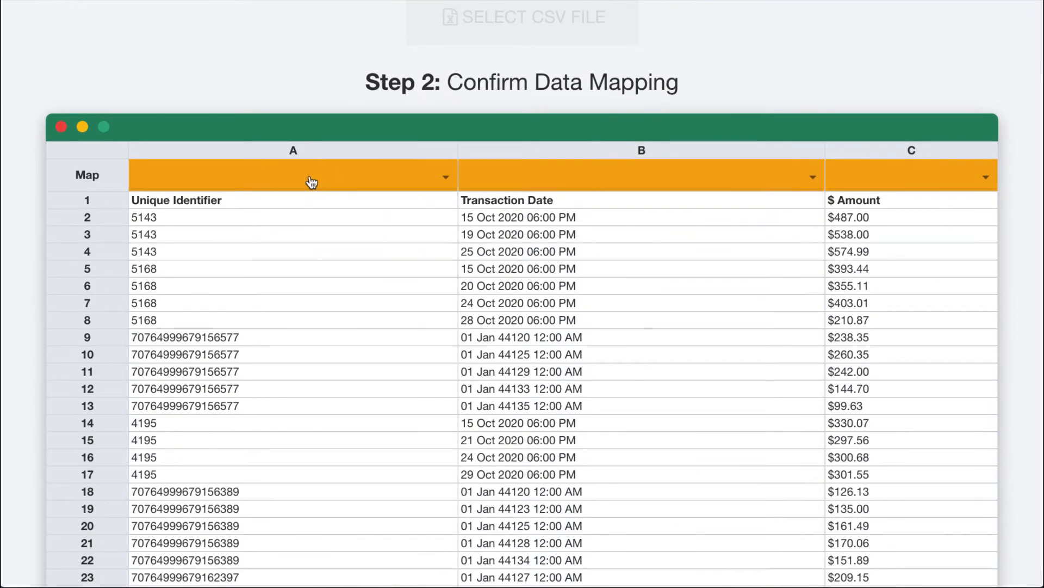
{"action": "left_click", "coordinate": [312, 181]}
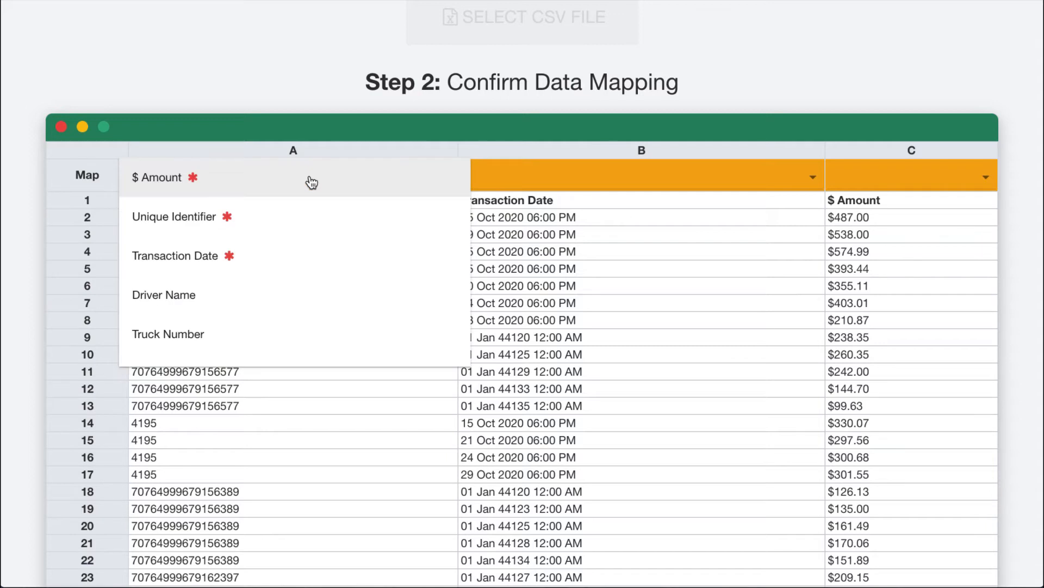
{"action": "left_click", "coordinate": [276, 218]}
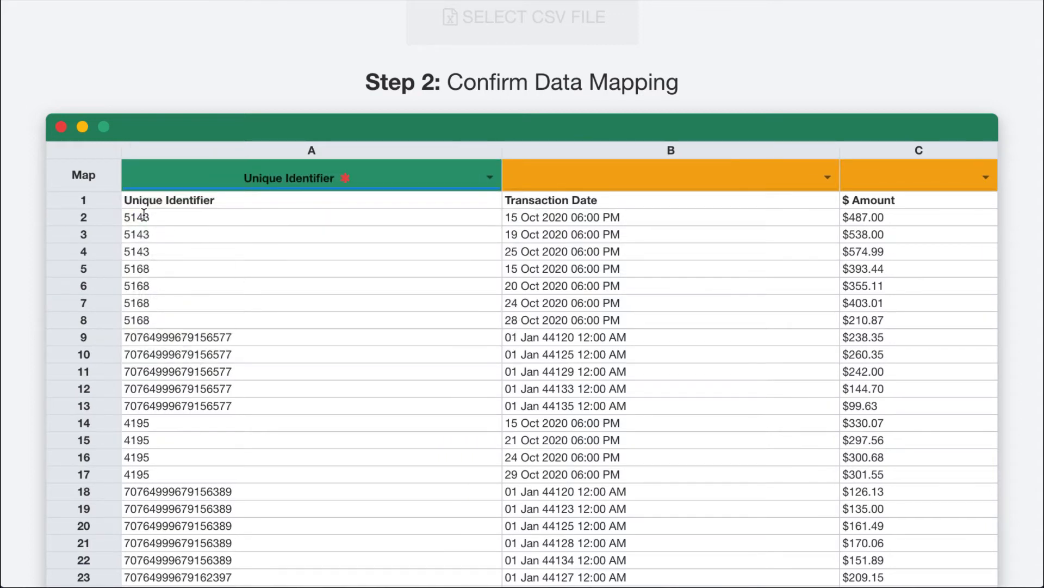
- Map column B of the import table to Transaction Date and column C to $ Amount
{"action": "scroll", "coordinate": [259, 347], "scroll_direction": "down", "scroll_amount": 3}
{"action": "scroll", "coordinate": [258, 349], "scroll_direction": "down", "scroll_amount": 3}
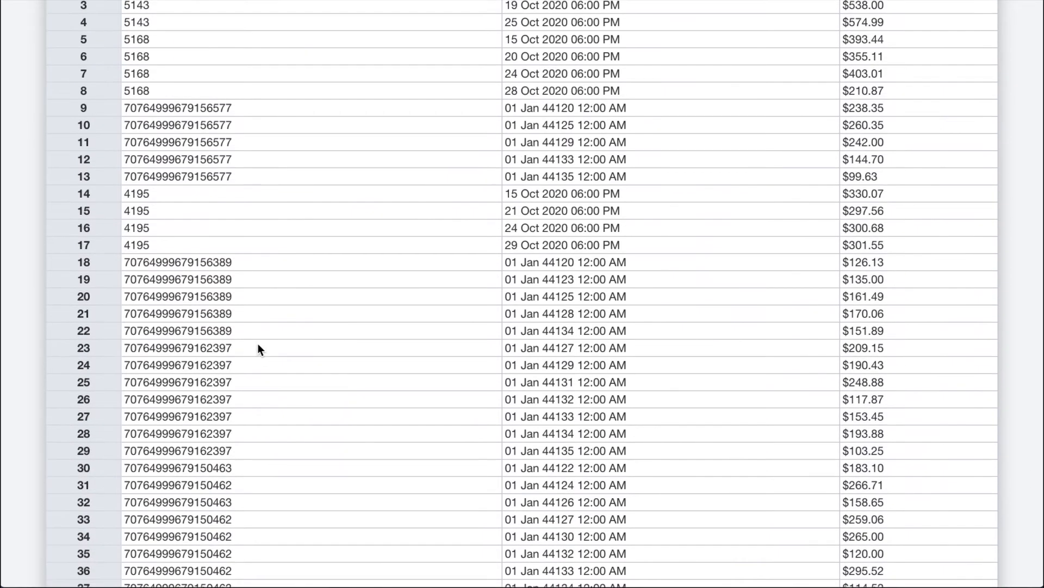
{"action": "scroll", "coordinate": [258, 349], "scroll_direction": "up", "scroll_amount": 5}
{"action": "scroll", "coordinate": [257, 344], "scroll_direction": "up", "scroll_amount": 1}
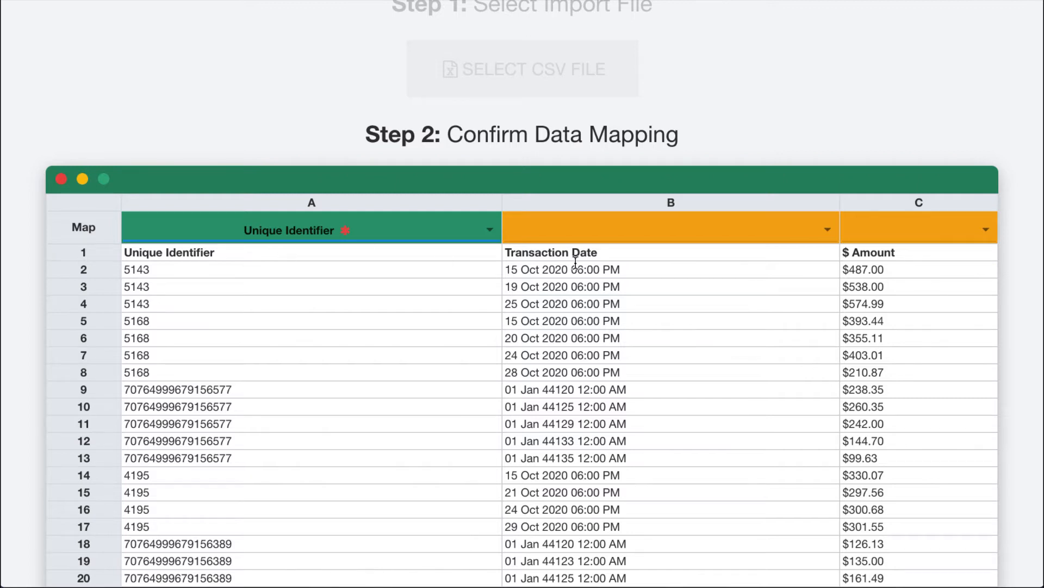
{"action": "left_click", "coordinate": [611, 229]}
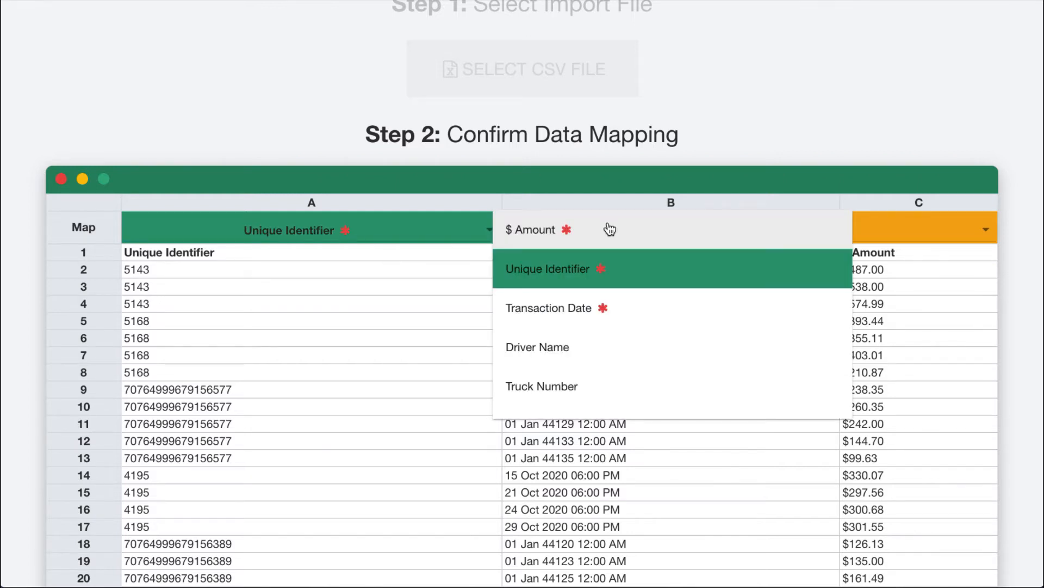
{"action": "left_click", "coordinate": [604, 319]}
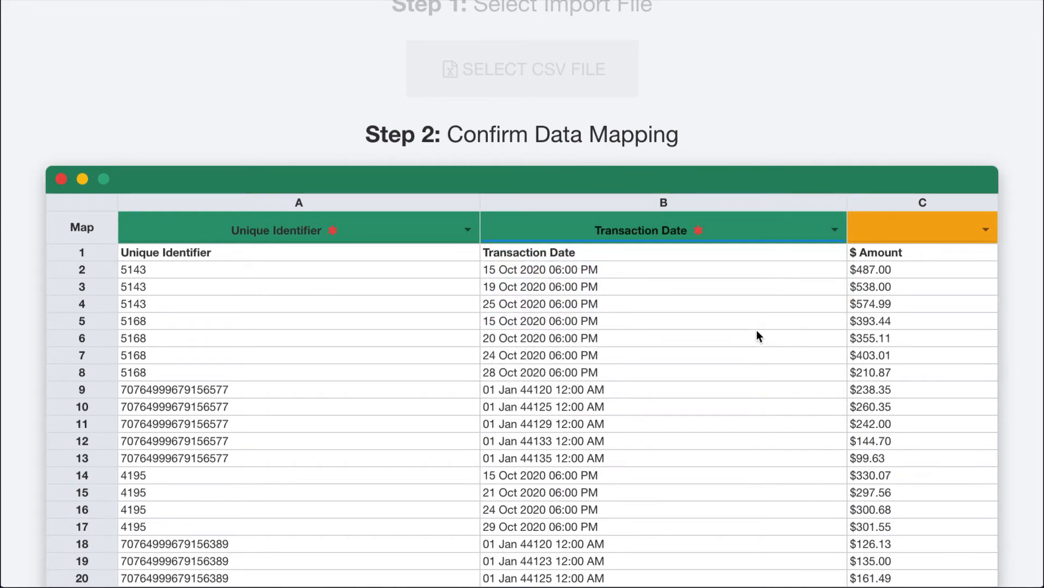
{"action": "left_click", "coordinate": [869, 231]}
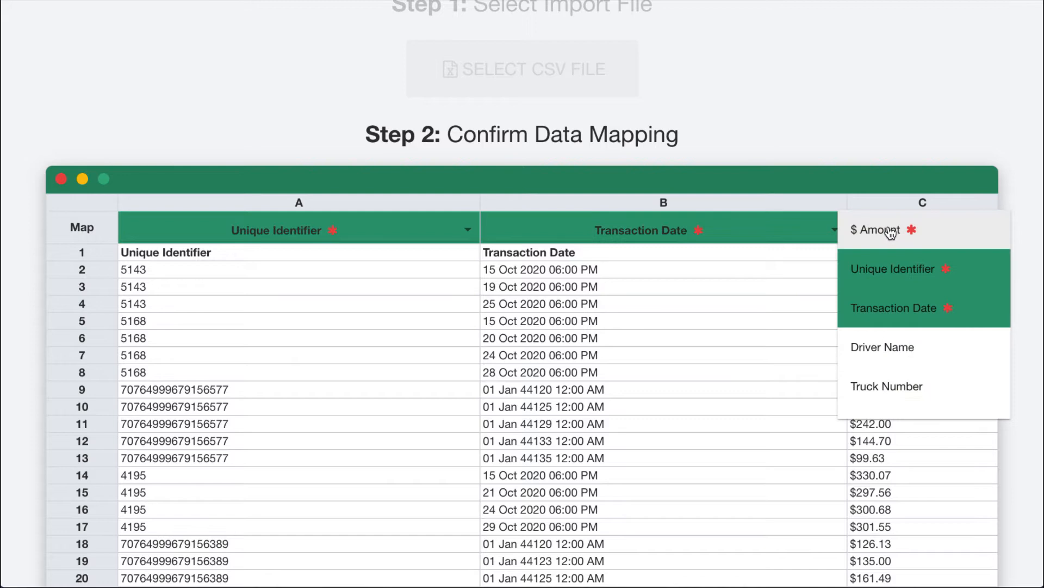
{"action": "left_click", "coordinate": [870, 233]}
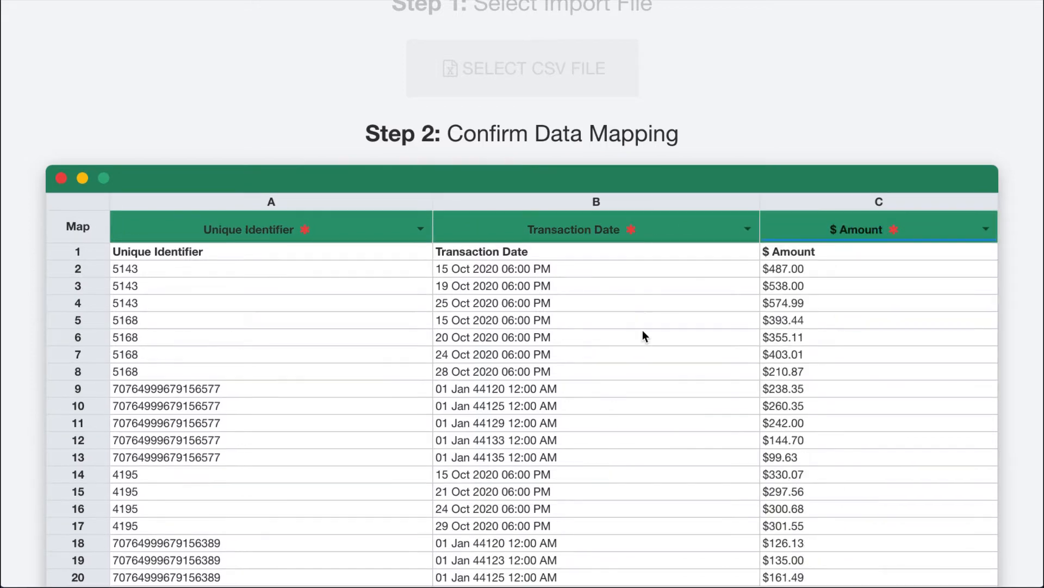
- Switch column B's mapping to (other) and set it back to Transaction Date
{"action": "scroll", "coordinate": [642, 332], "scroll_direction": "down", "scroll_amount": 20}
{"action": "scroll", "coordinate": [643, 331], "scroll_direction": "down", "scroll_amount": 20}
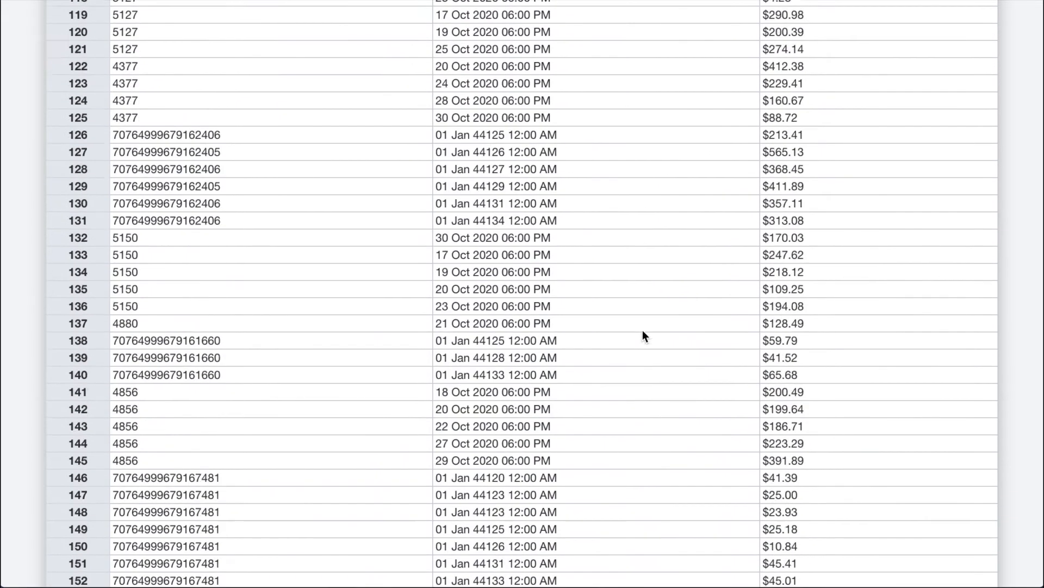
{"action": "scroll", "coordinate": [643, 335], "scroll_direction": "up", "scroll_amount": 20}
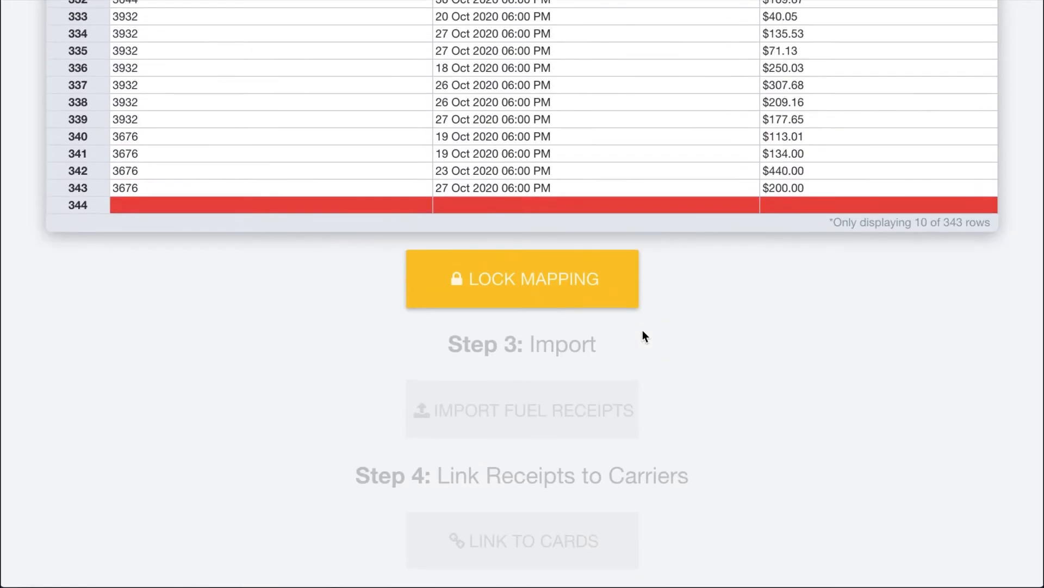
{"action": "scroll", "coordinate": [643, 334], "scroll_direction": "up", "scroll_amount": 20}
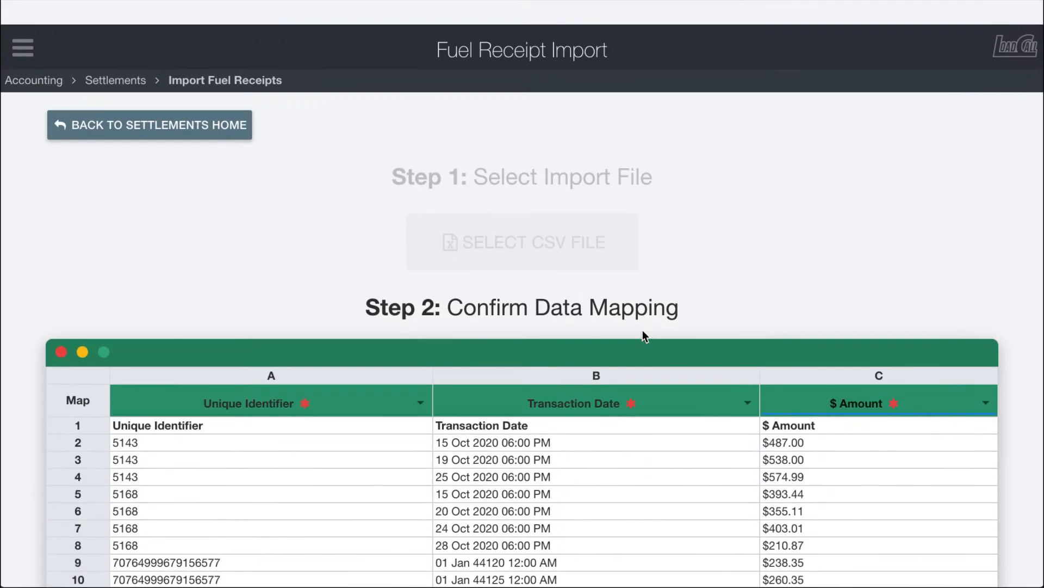
{"action": "left_click", "coordinate": [648, 381]}
{"action": "scroll", "coordinate": [611, 442], "scroll_direction": "down", "scroll_amount": 3}
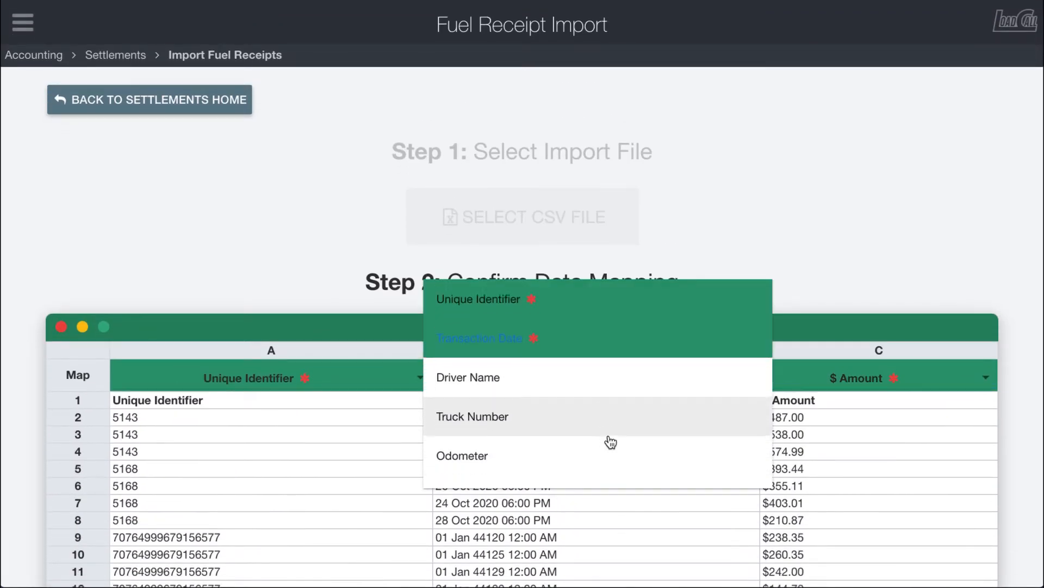
{"action": "scroll", "coordinate": [610, 442], "scroll_direction": "down", "scroll_amount": 3}
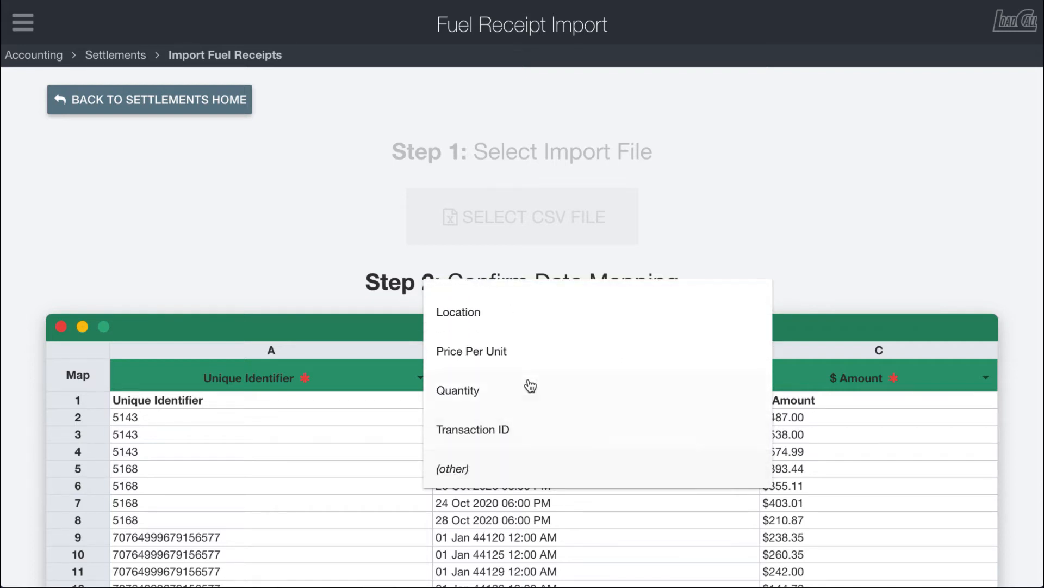
{"action": "left_click", "coordinate": [496, 465]}
{"action": "left_click", "coordinate": [509, 384]}
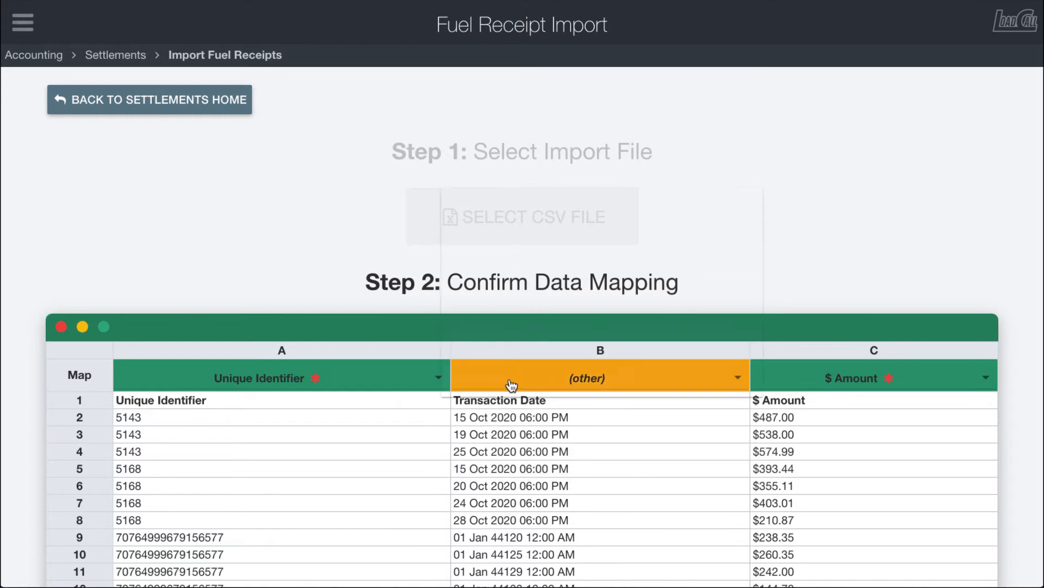
{"action": "scroll", "coordinate": [505, 375], "scroll_direction": "up", "scroll_amount": 5}
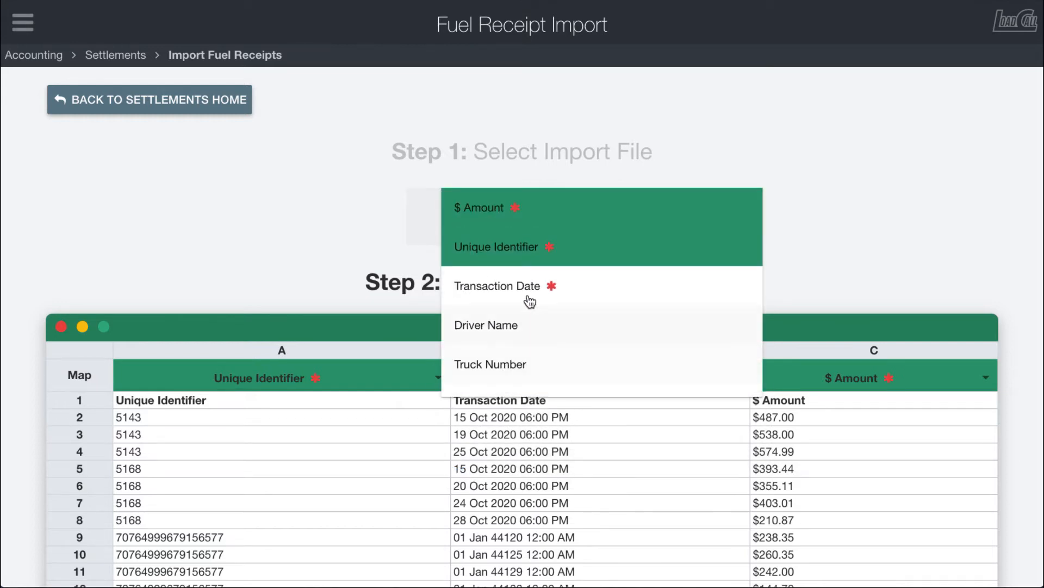
{"action": "left_click", "coordinate": [489, 286]}
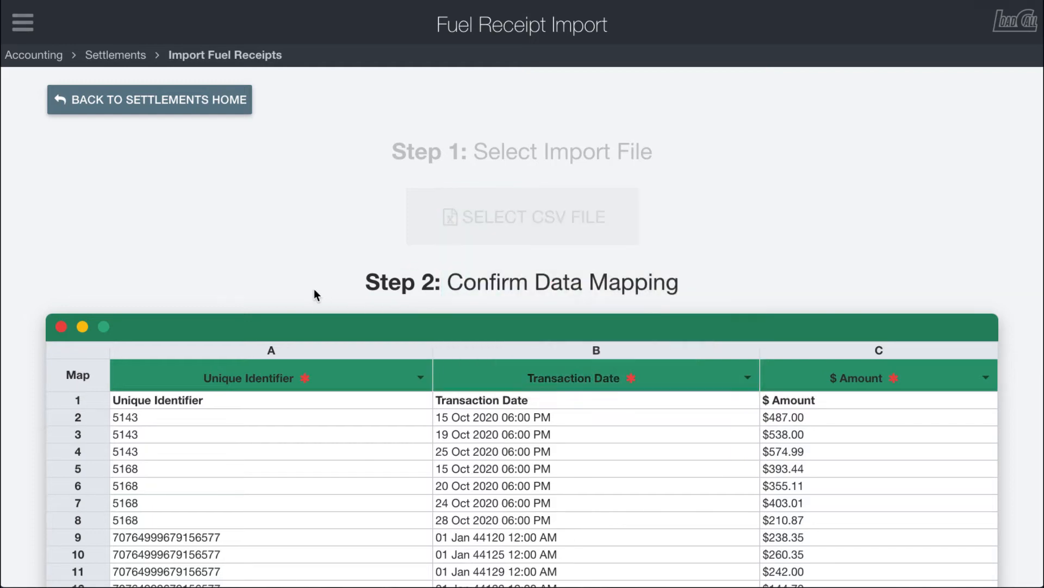
- Lock the column mapping and run the import of the fuel receipts
{"action": "scroll", "coordinate": [486, 322], "scroll_direction": "down", "scroll_amount": 20}
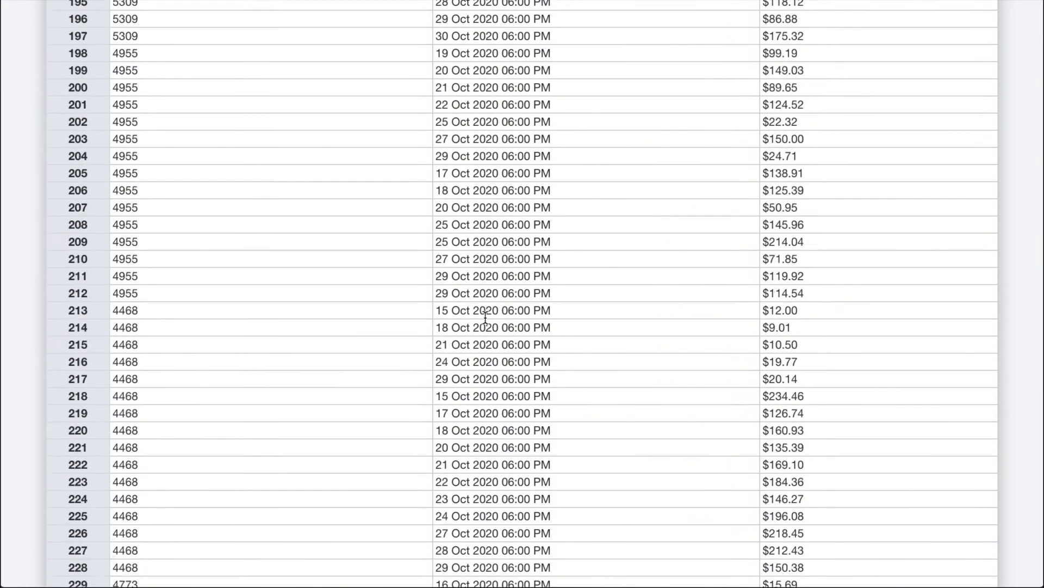
{"action": "scroll", "coordinate": [486, 321], "scroll_direction": "down", "scroll_amount": 15}
{"action": "scroll", "coordinate": [485, 326], "scroll_direction": "up", "scroll_amount": 1}
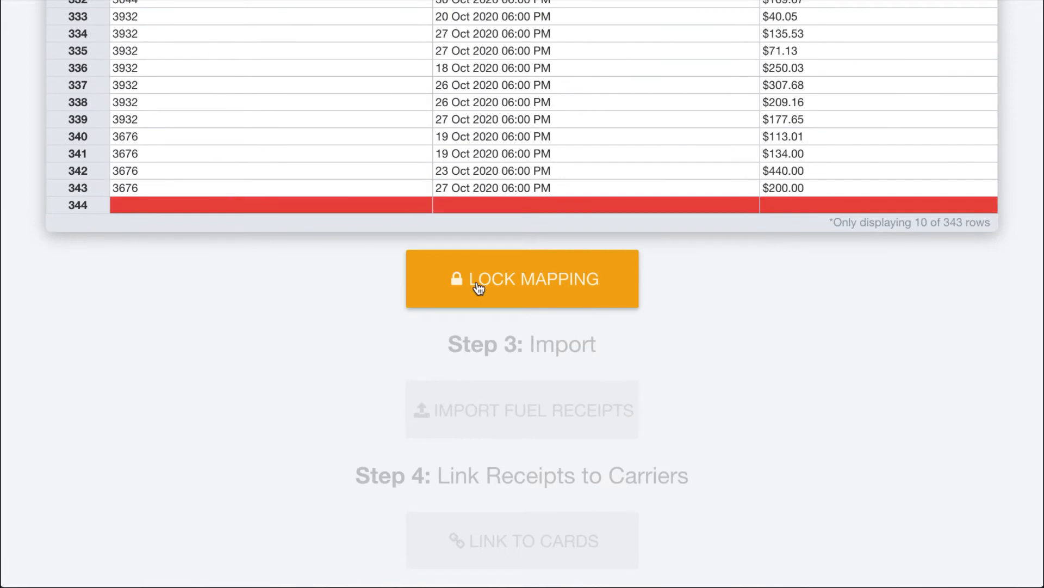
{"action": "left_click", "coordinate": [478, 287]}
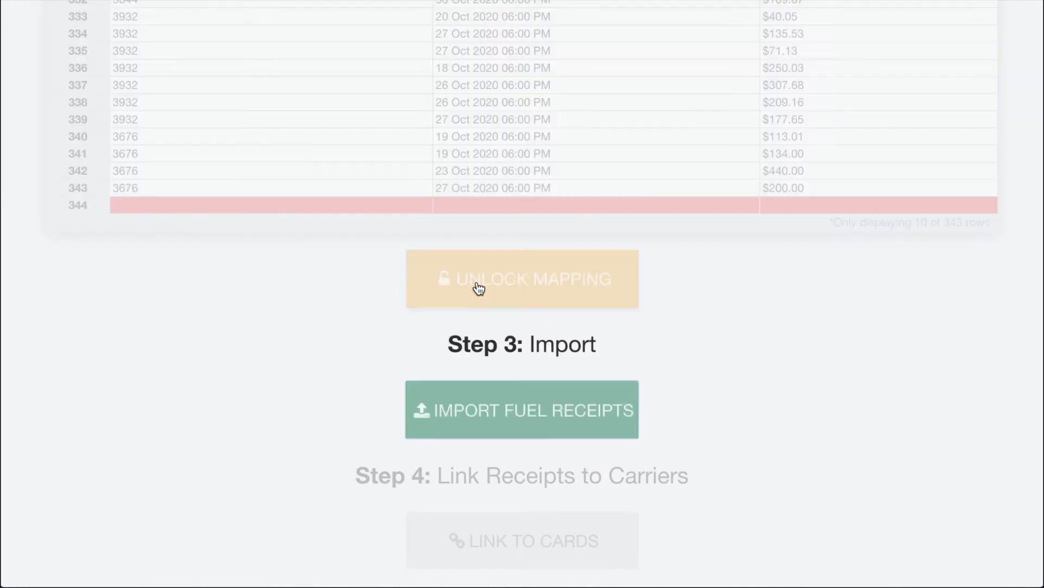
{"action": "left_click", "coordinate": [507, 403]}
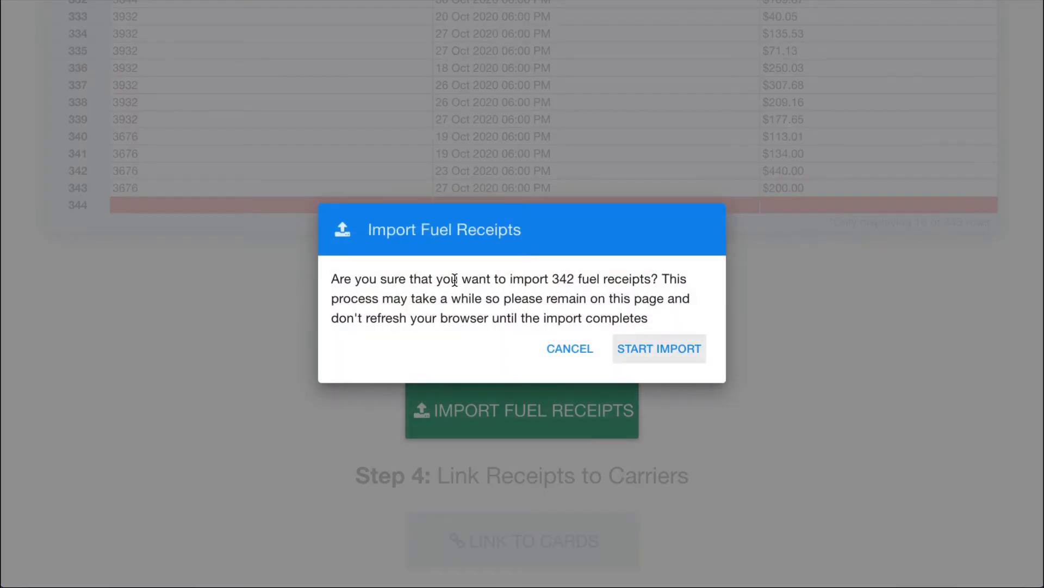
{"action": "left_click", "coordinate": [682, 350]}
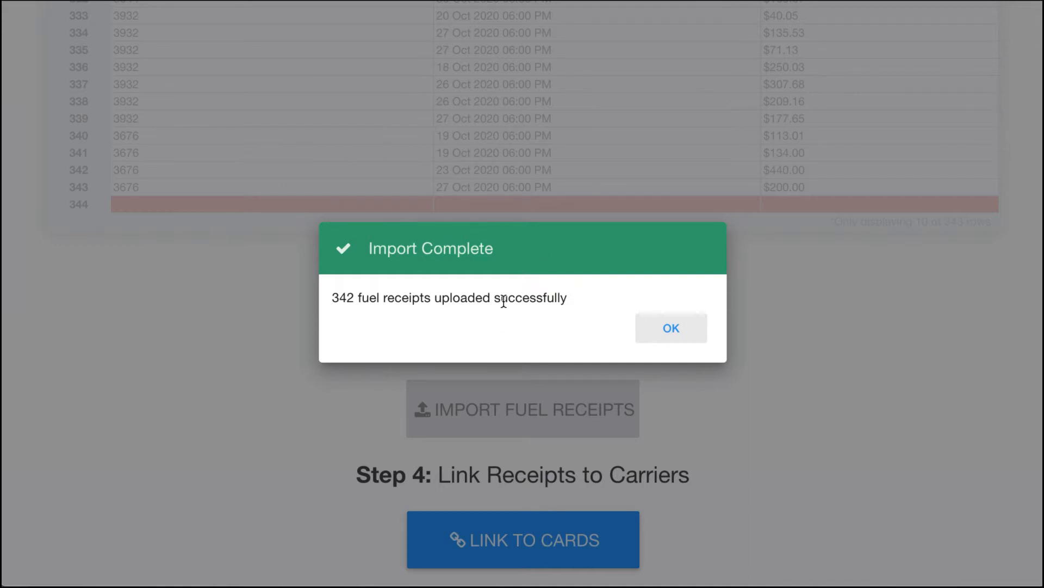
{"action": "left_click", "coordinate": [672, 330]}
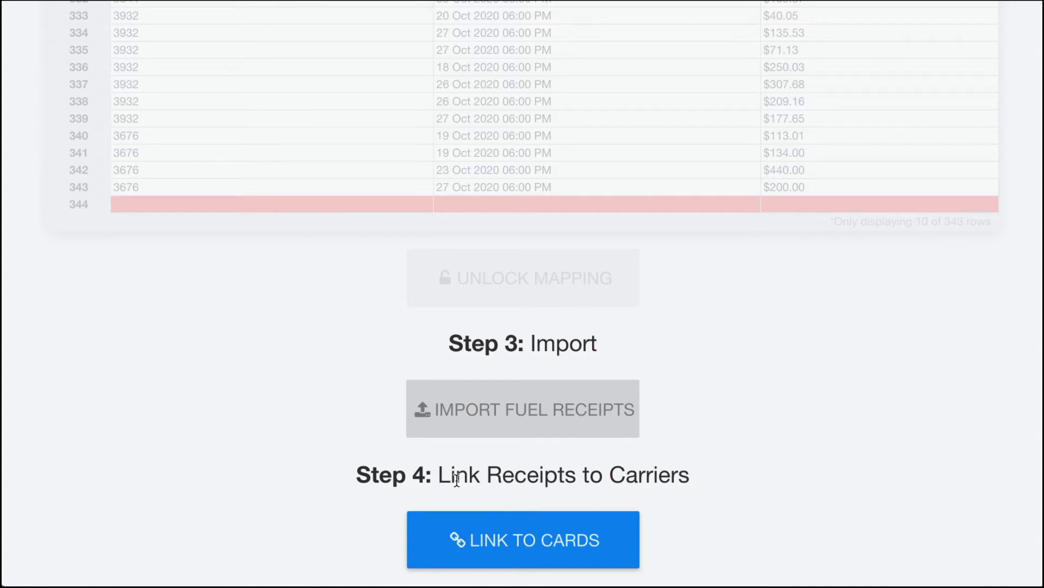
- Open the unlinked receipts through the import's card-linking step, and reopen them from the Fuel Cards overview in Settlements
{"action": "left_click", "coordinate": [509, 534]}
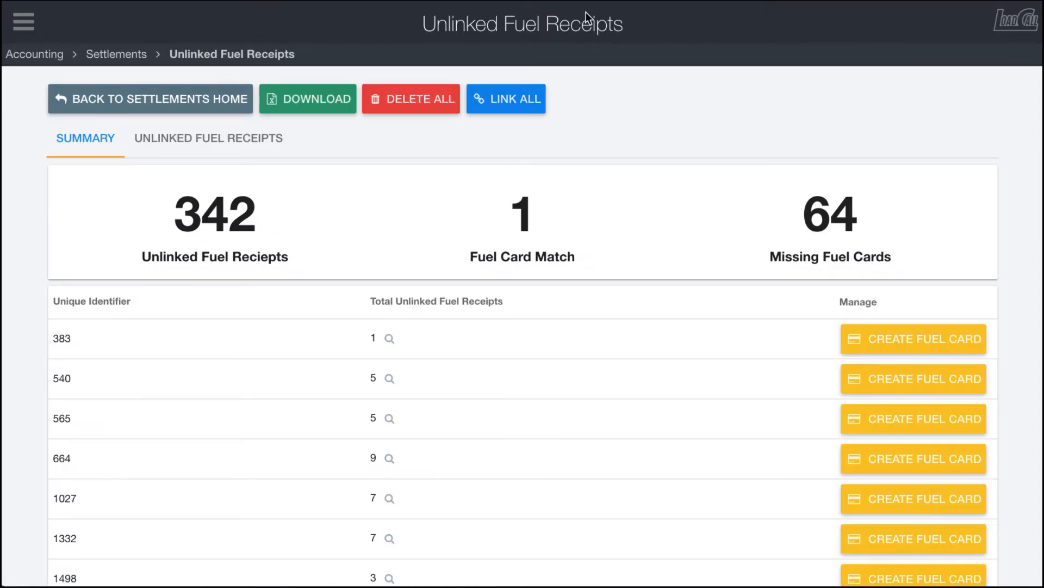
{"action": "left_click", "coordinate": [116, 54]}
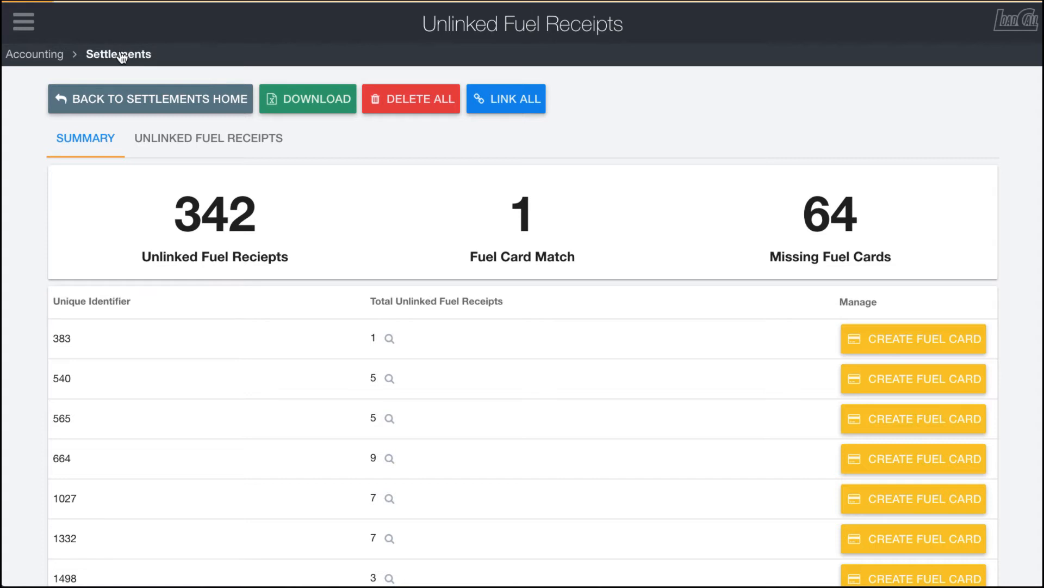
{"action": "left_click", "coordinate": [406, 97]}
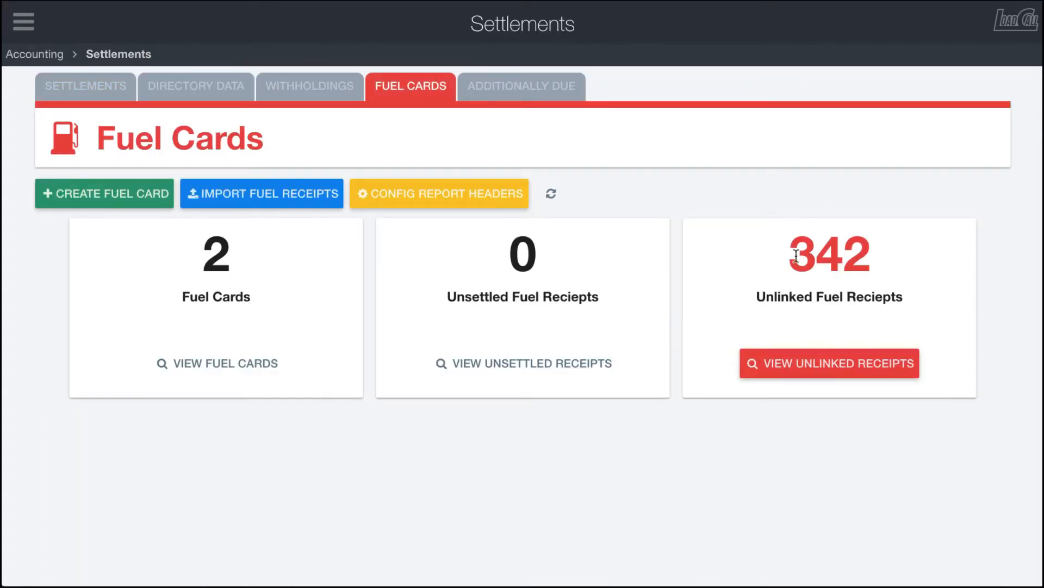
{"action": "left_click", "coordinate": [810, 365]}
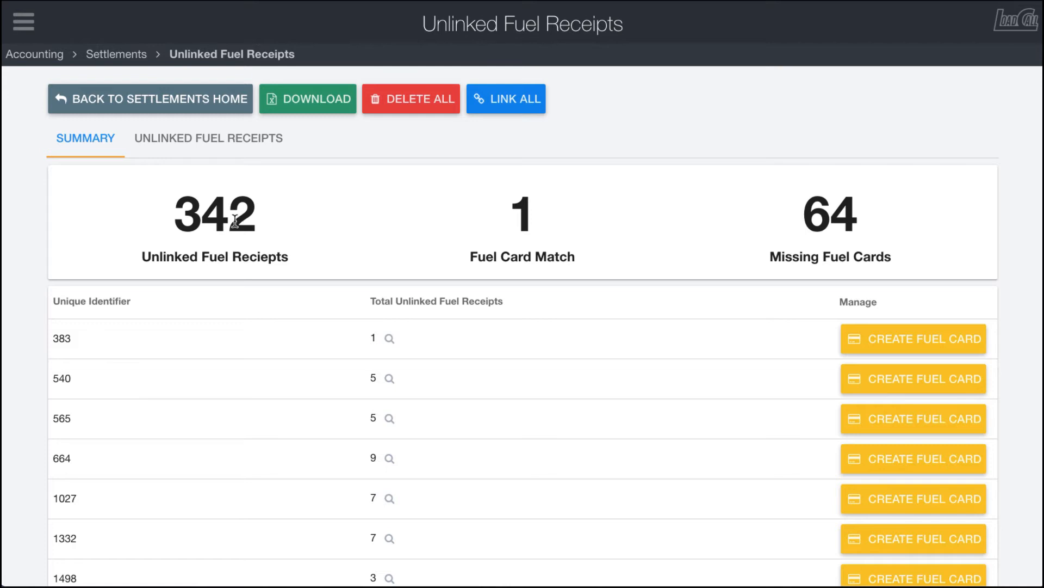
- List the individual unlinked fuel receipts and go to the second page
{"action": "left_click", "coordinate": [242, 142]}
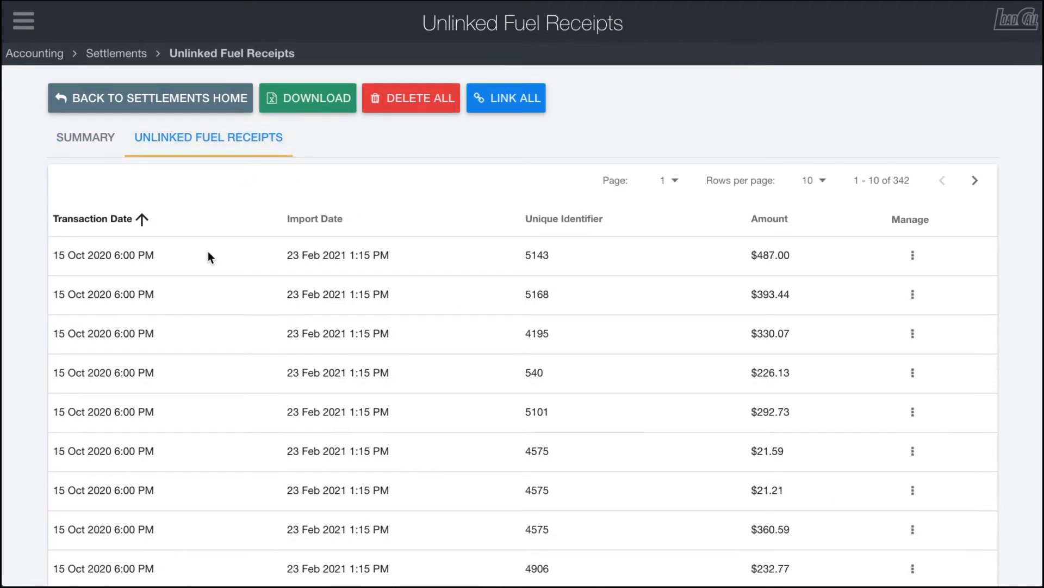
{"action": "scroll", "coordinate": [207, 253], "scroll_direction": "down", "scroll_amount": 2}
{"action": "scroll", "coordinate": [207, 256], "scroll_direction": "up", "scroll_amount": 1}
{"action": "left_click", "coordinate": [976, 112]}
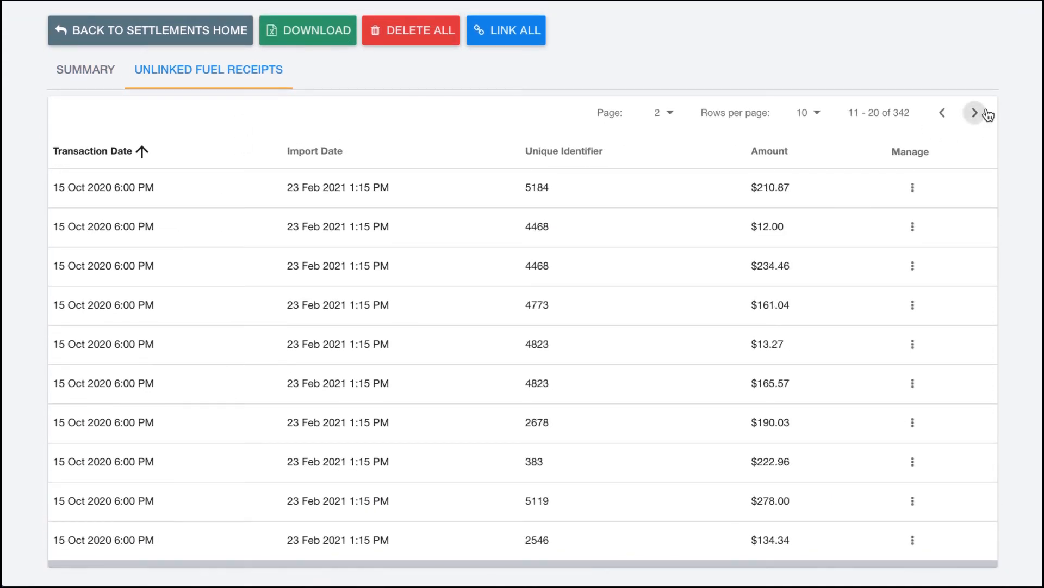
- View the raw data of the first receipt on this page and check its other management options
{"action": "left_click", "coordinate": [913, 189]}
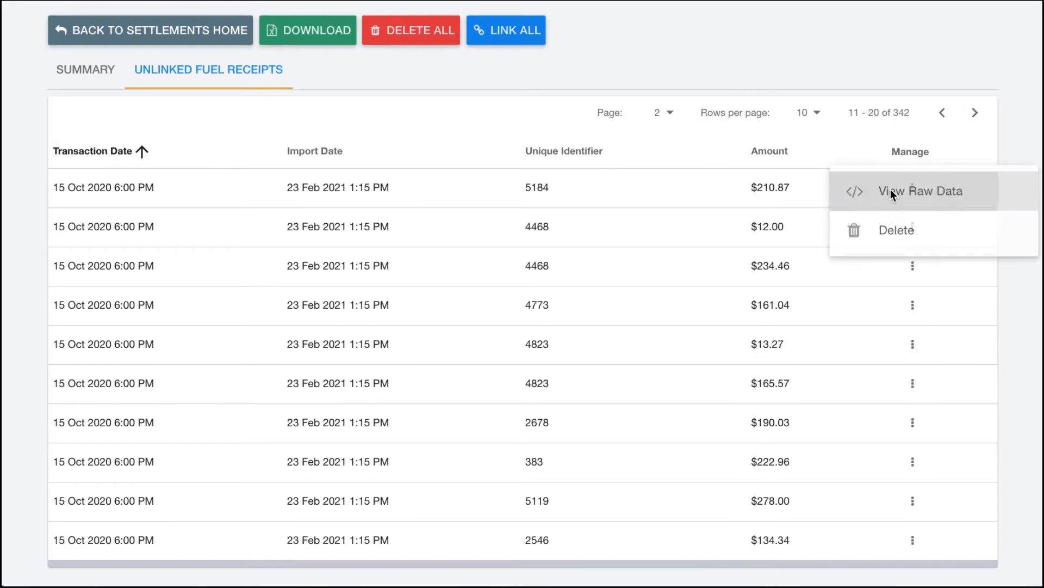
{"action": "left_click", "coordinate": [888, 191]}
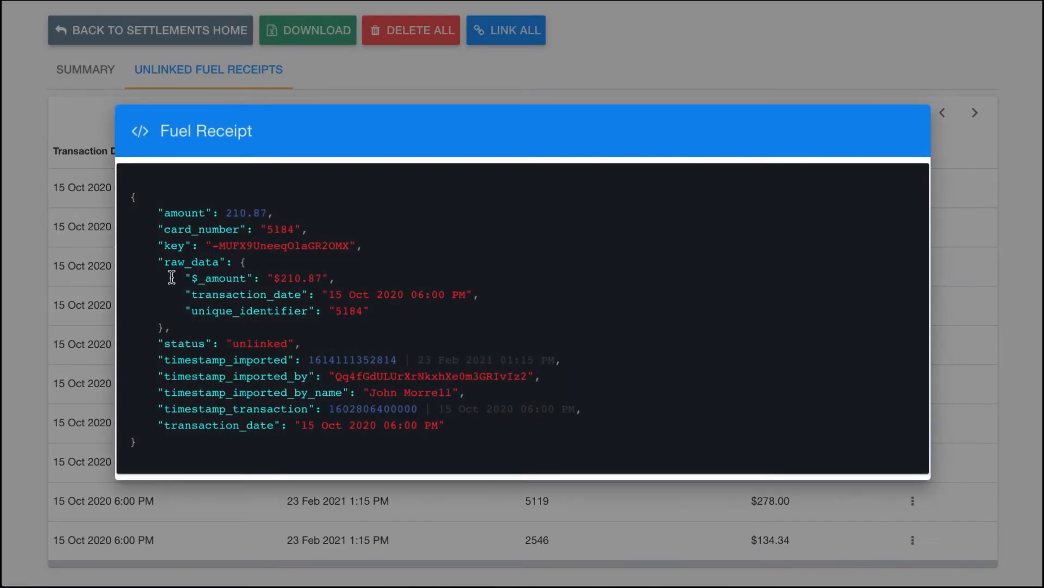
{"action": "left_click", "coordinate": [87, 284]}
{"action": "left_click", "coordinate": [913, 187]}
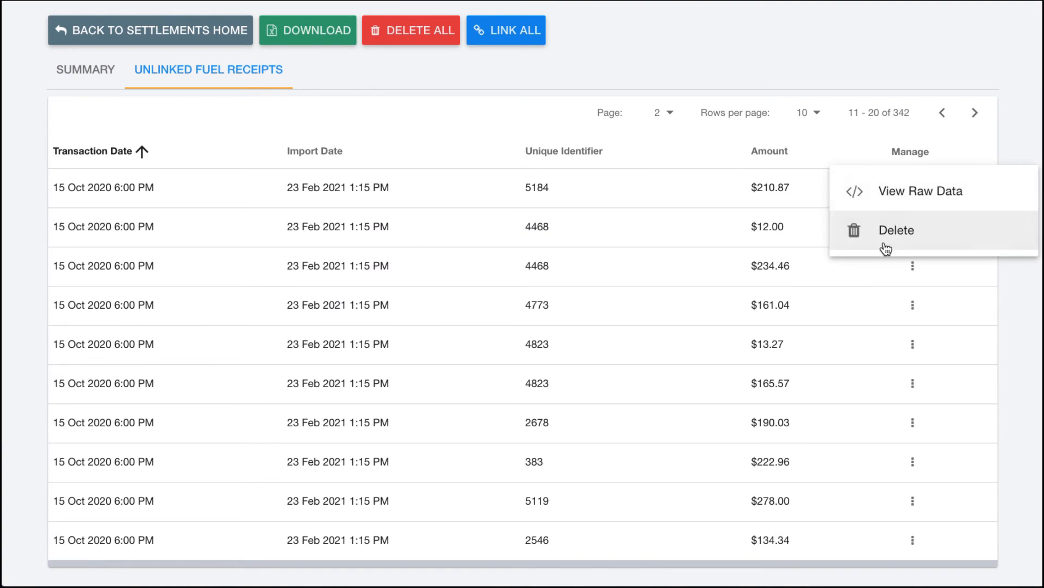
{"action": "left_click", "coordinate": [511, 255]}
{"action": "scroll", "coordinate": [472, 237], "scroll_direction": "up", "scroll_amount": 1}
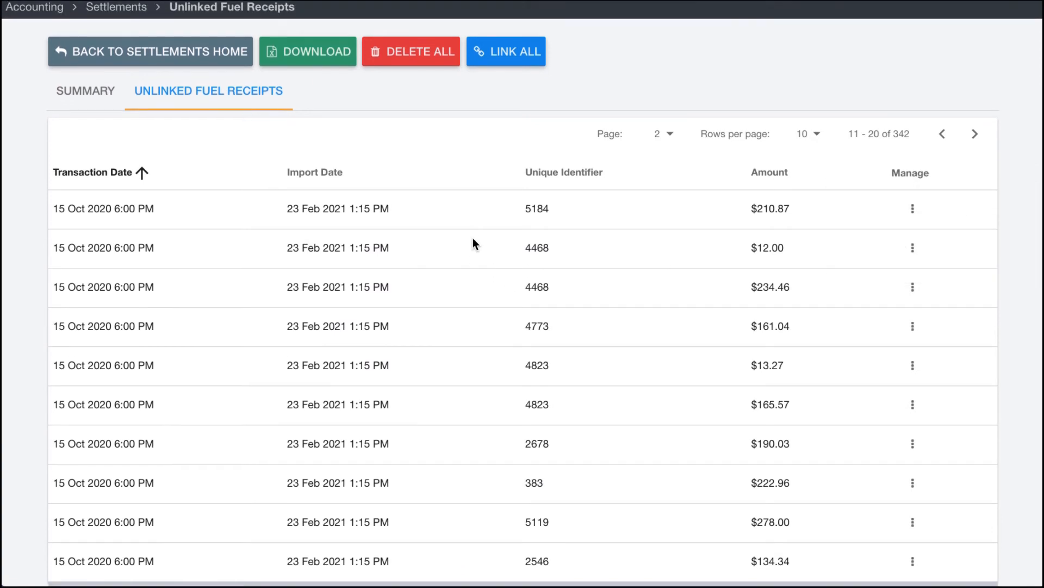
- Return to the summary and review the unlinked receipts of the identifier that matches an existing fuel card
{"action": "left_click", "coordinate": [116, 109]}
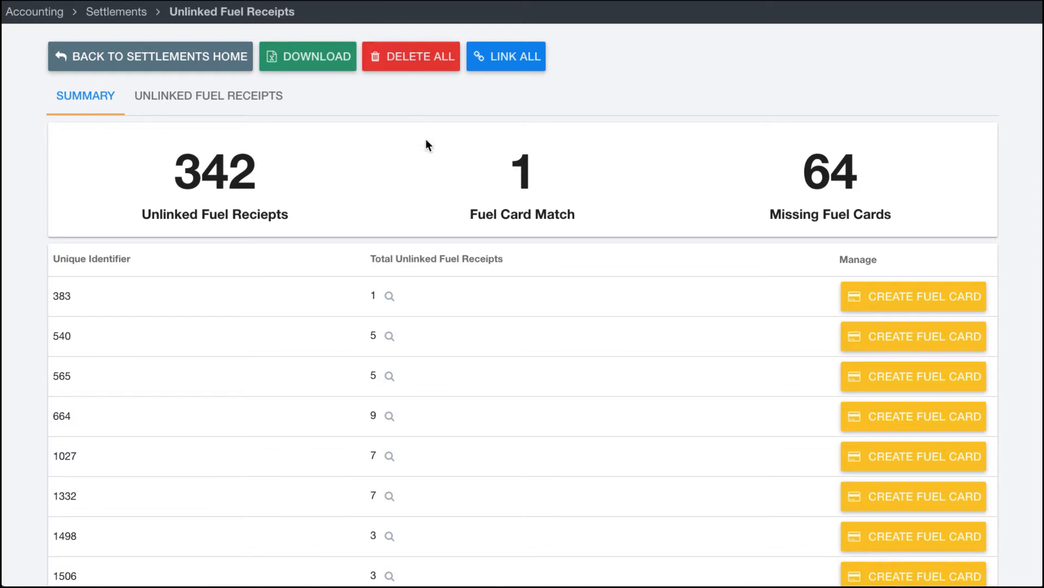
{"action": "scroll", "coordinate": [445, 203], "scroll_direction": "up", "scroll_amount": 1}
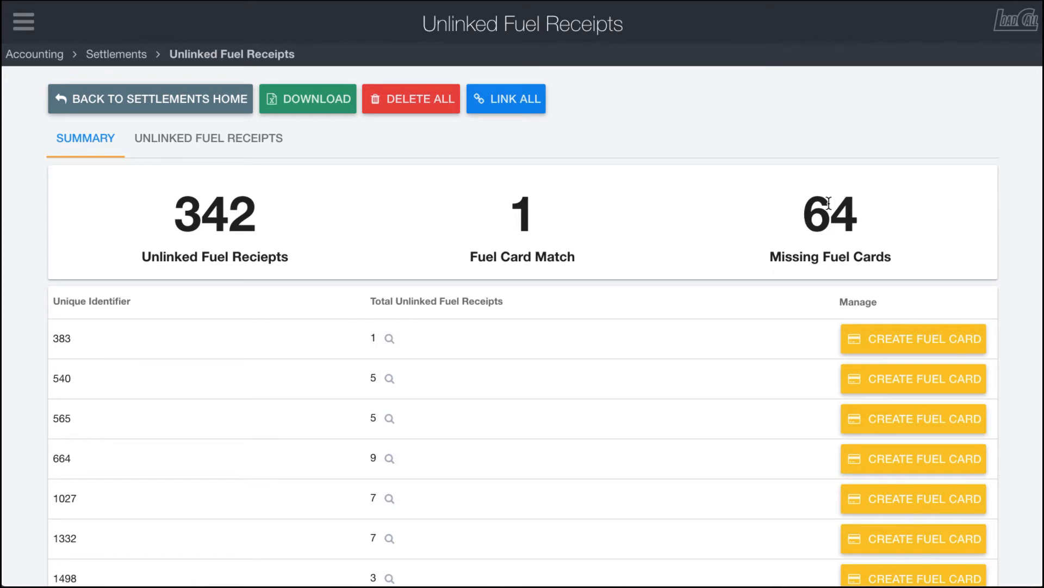
{"action": "scroll", "coordinate": [526, 398], "scroll_direction": "down", "scroll_amount": 20}
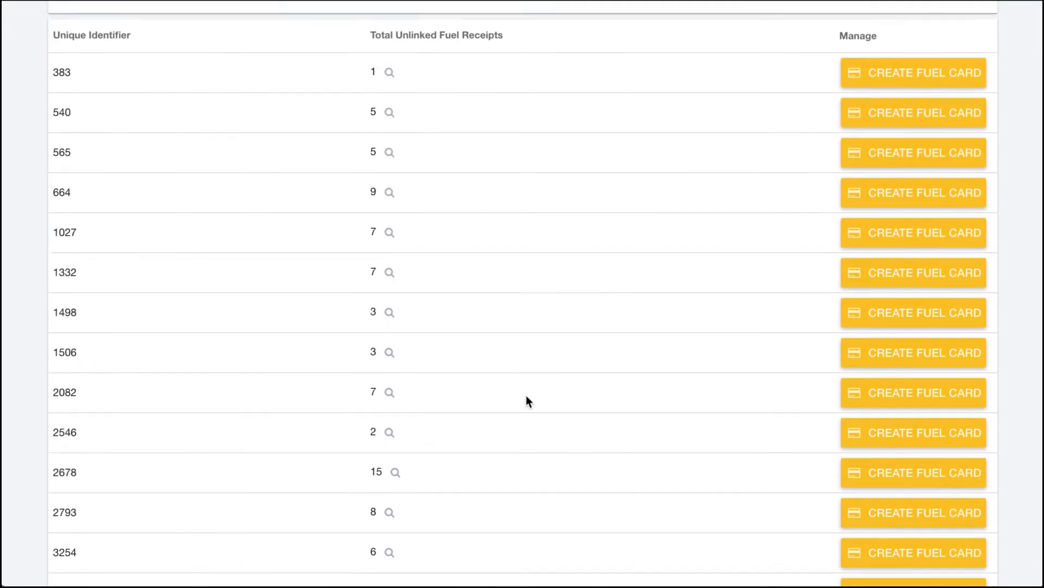
{"action": "scroll", "coordinate": [397, 283], "scroll_direction": "up", "scroll_amount": 2}
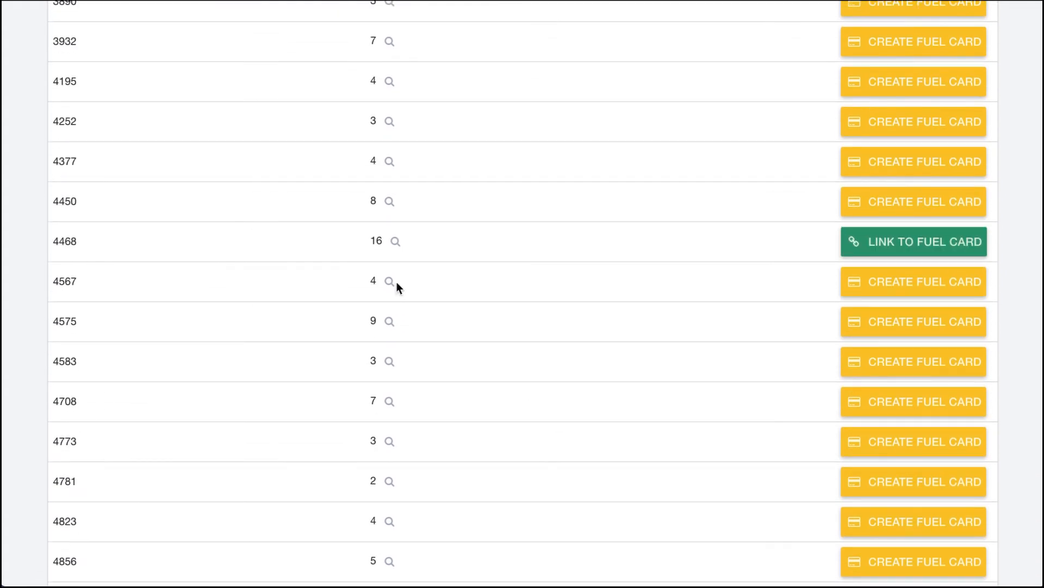
{"action": "left_click", "coordinate": [393, 244]}
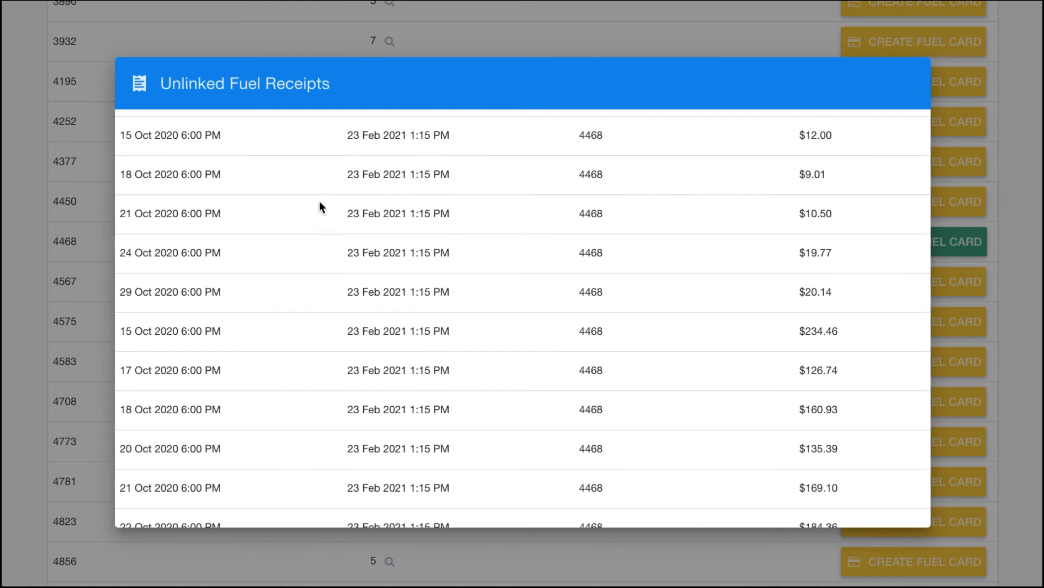
{"action": "scroll", "coordinate": [321, 207], "scroll_direction": "down", "scroll_amount": 4}
{"action": "scroll", "coordinate": [318, 201], "scroll_direction": "up", "scroll_amount": 5}
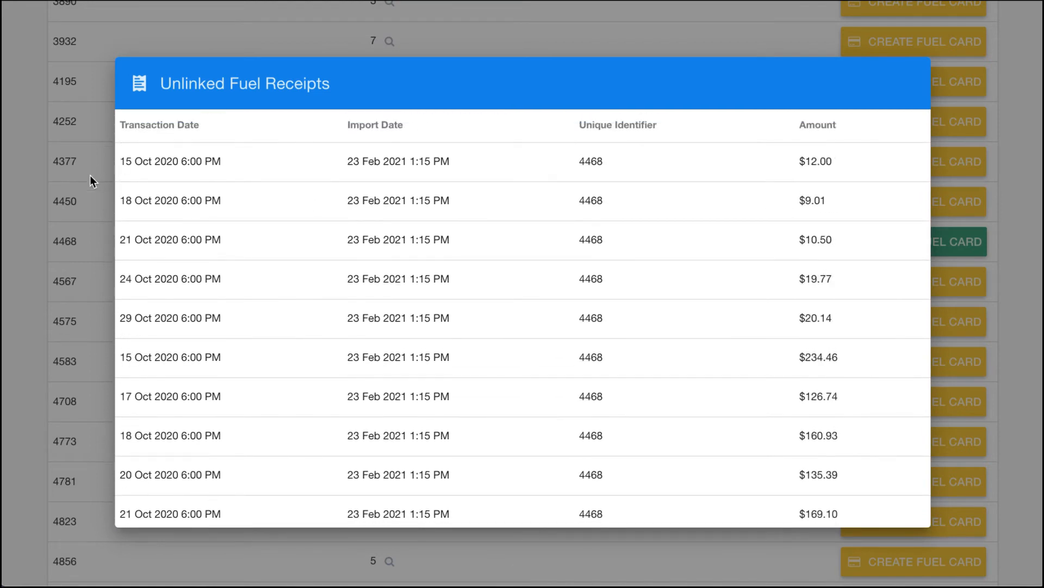
{"action": "left_click", "coordinate": [83, 197]}
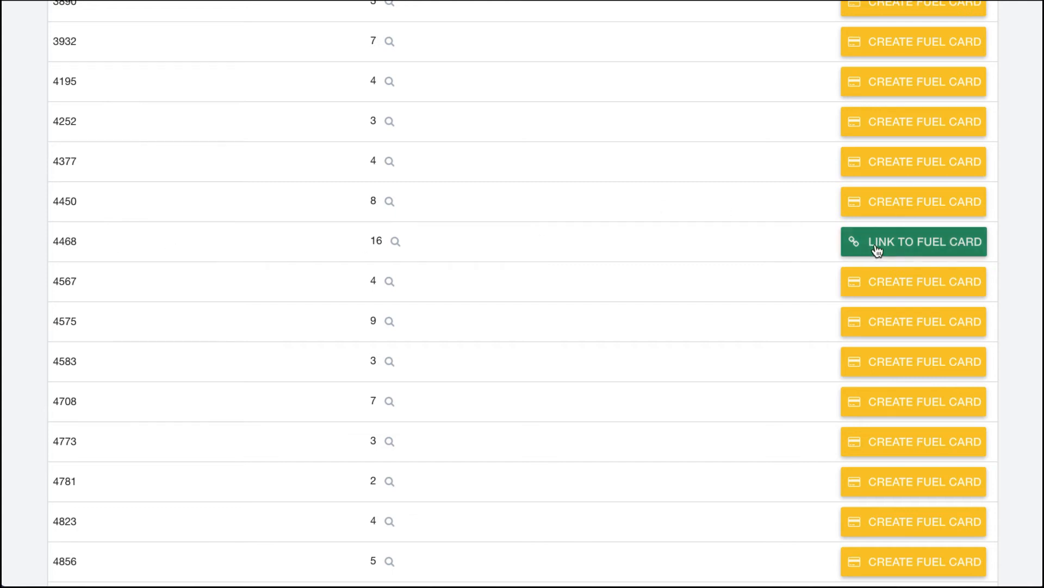
- Link the matching identifier's receipts to its fuel card and return to the Settlements home
{"action": "left_click", "coordinate": [908, 245]}
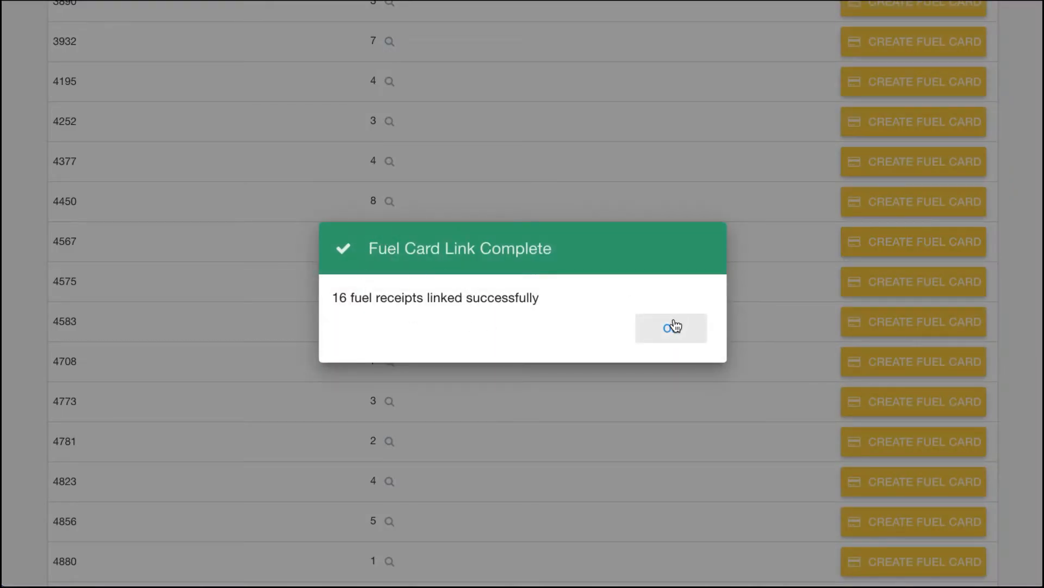
{"action": "left_click", "coordinate": [673, 327]}
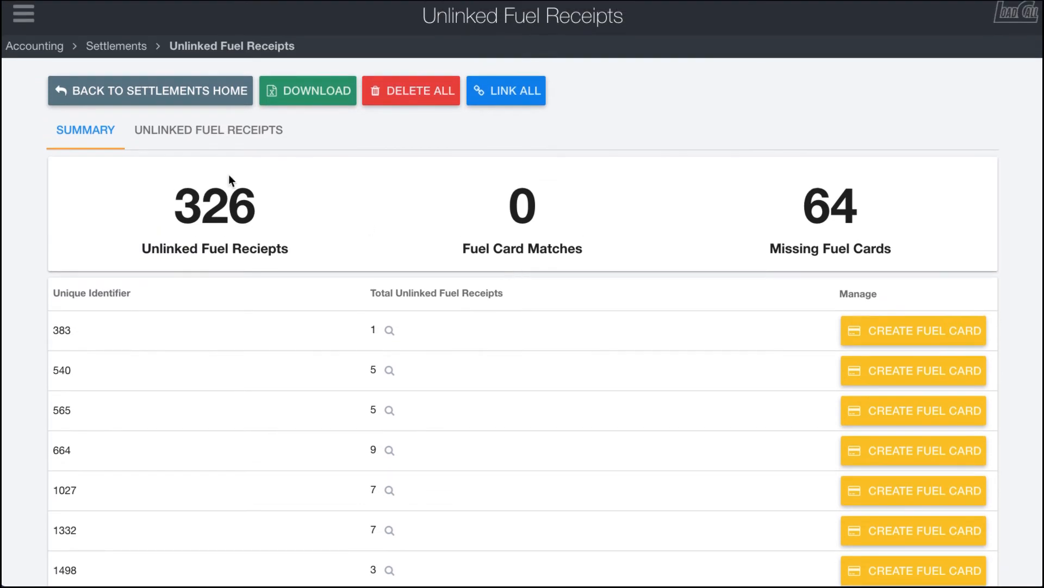
{"action": "left_click", "coordinate": [135, 99]}
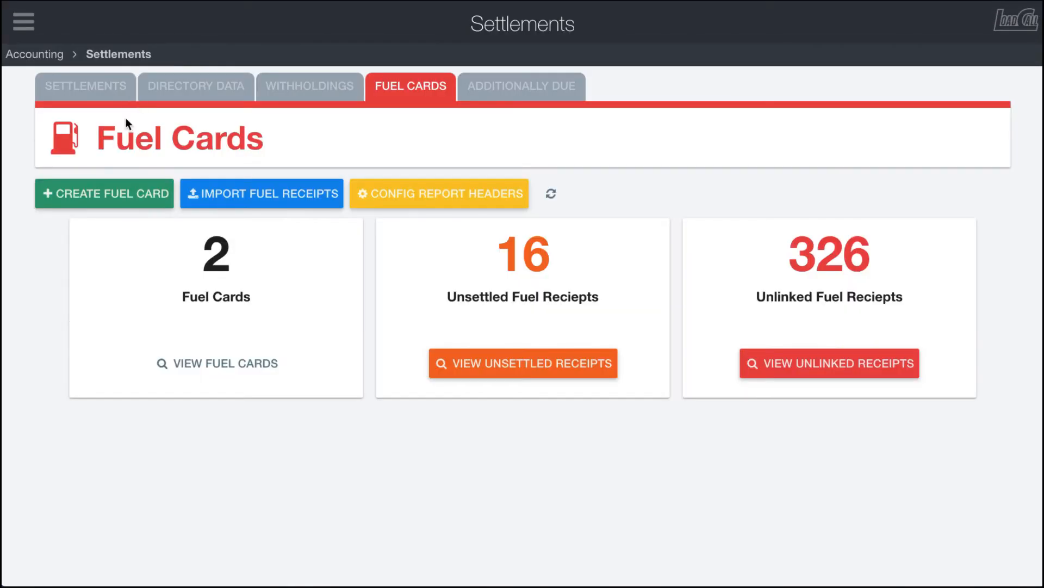
- Review the list of fuel cards and the unsettled fuel receipts, including the management options of the first receipt
{"action": "left_click", "coordinate": [210, 363]}
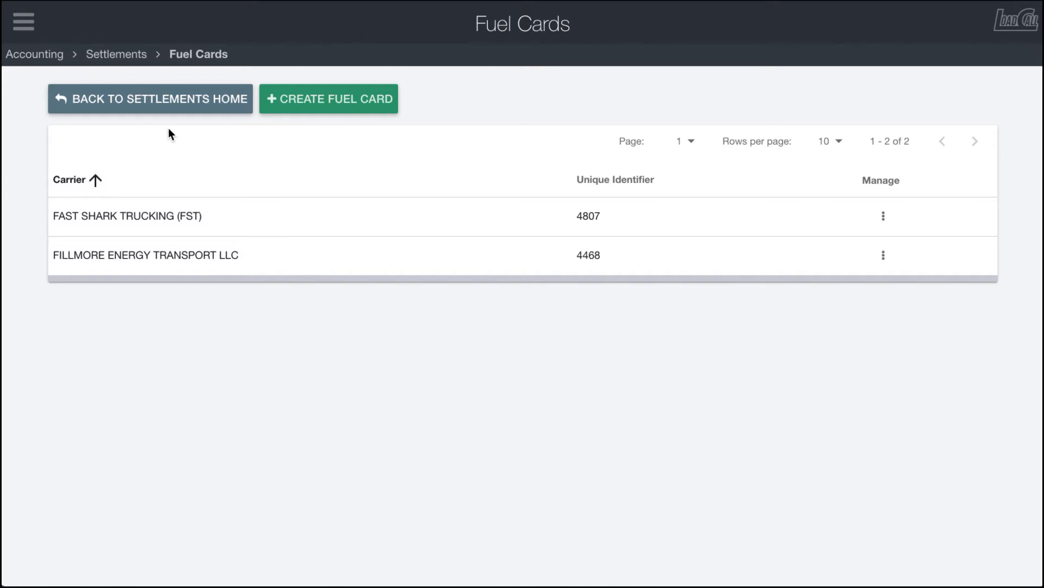
{"action": "left_click", "coordinate": [139, 108]}
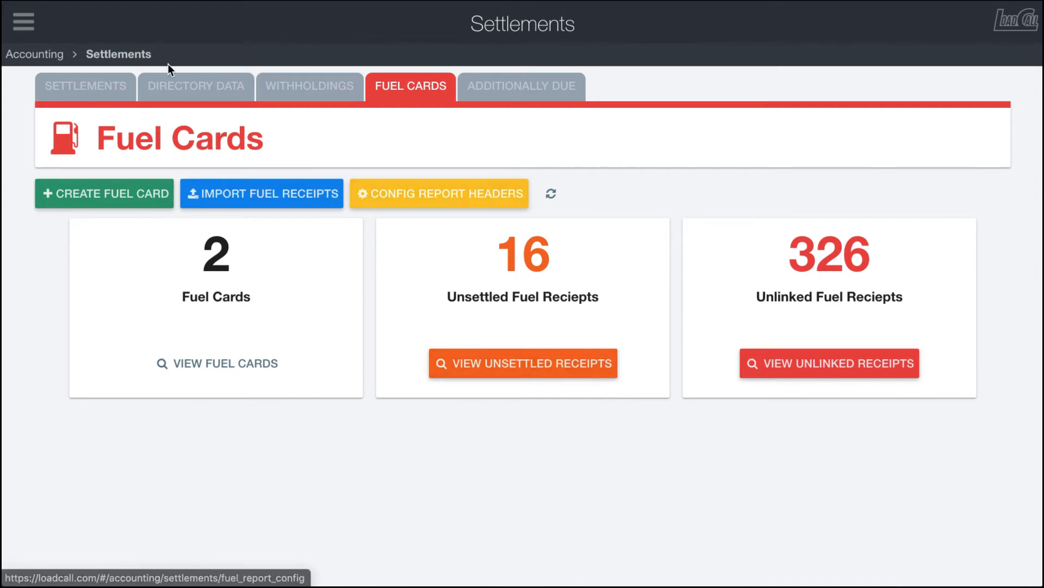
{"action": "left_click", "coordinate": [482, 361]}
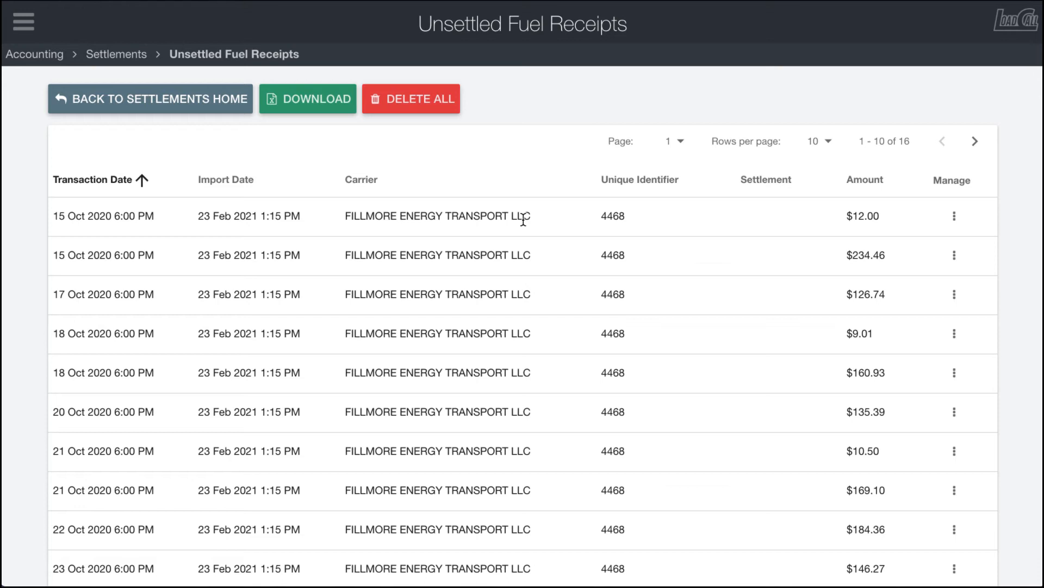
{"action": "left_click", "coordinate": [954, 216]}
{"action": "left_click", "coordinate": [658, 238]}
{"action": "left_click", "coordinate": [187, 100]}
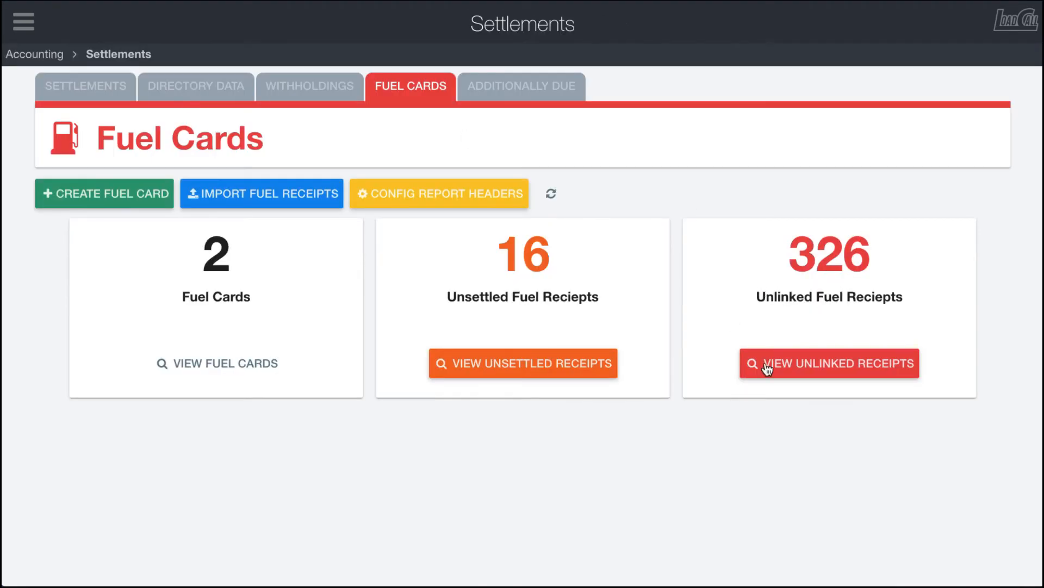
- Open the unlinked fuel receipts and sort the summary by Unique Identifier in ascending order
{"action": "left_click", "coordinate": [798, 368]}
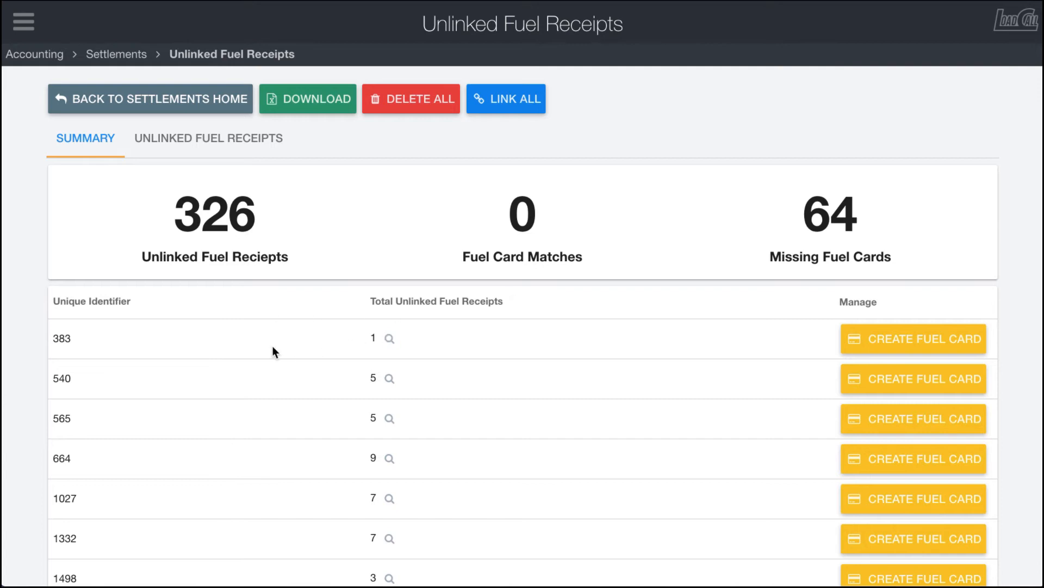
{"action": "left_click", "coordinate": [420, 301]}
{"action": "left_click", "coordinate": [420, 301]}
{"action": "left_click", "coordinate": [66, 302]}
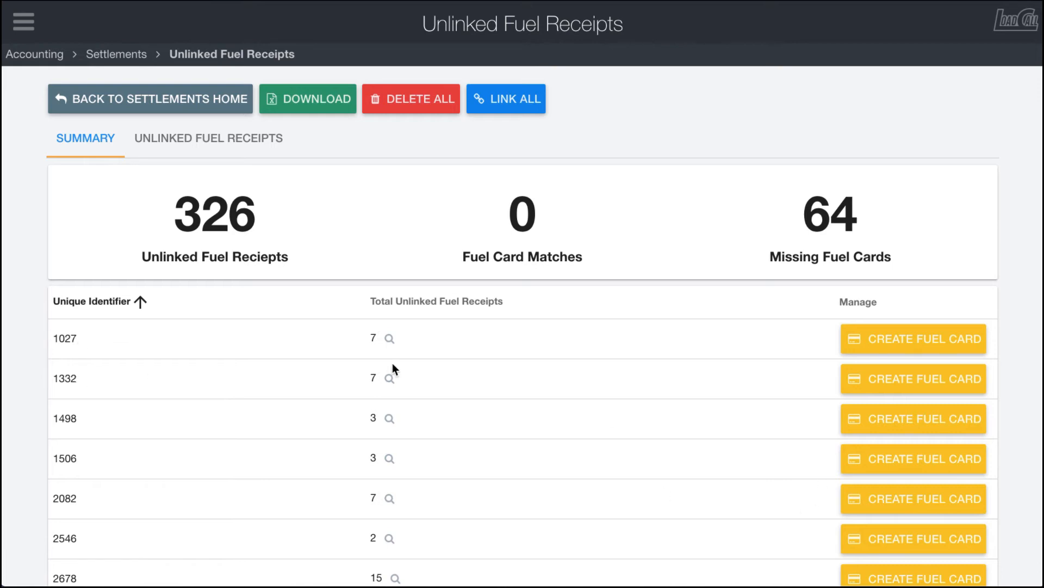
- Create a fuel card for the first listed identifier with SPADES TRANSPORTATION LLC as the carrier
{"action": "left_click", "coordinate": [958, 346]}
{"action": "left_click", "coordinate": [309, 262]}
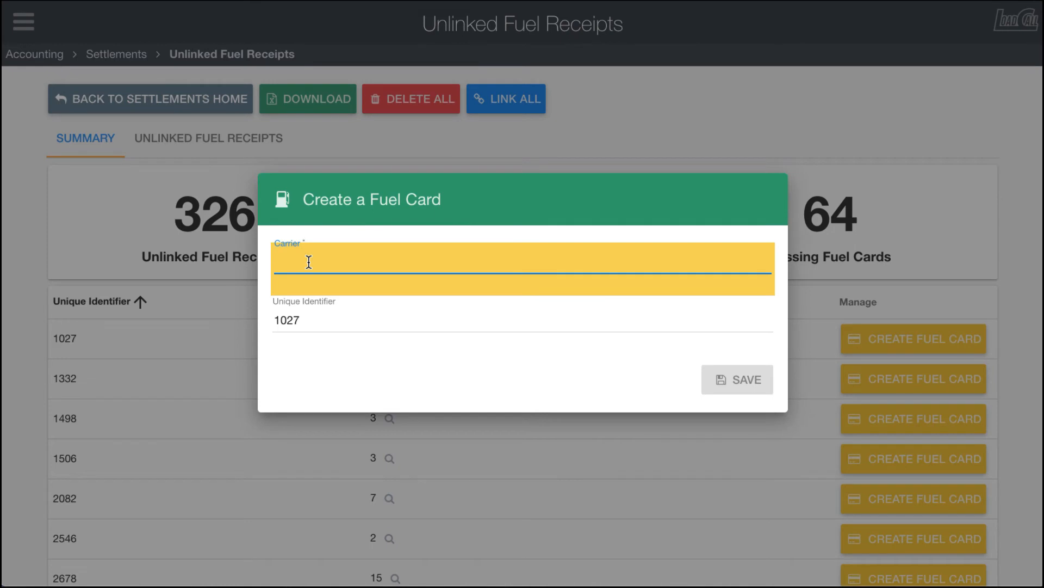
{"action": "type", "text": "spades"}
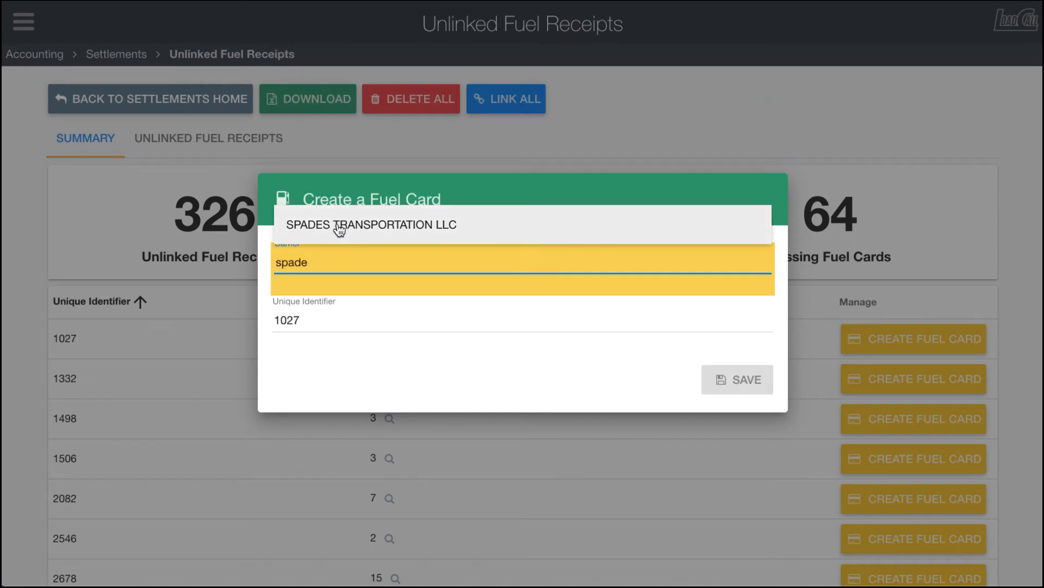
{"action": "left_click", "coordinate": [338, 226]}
{"action": "left_click", "coordinate": [732, 382]}
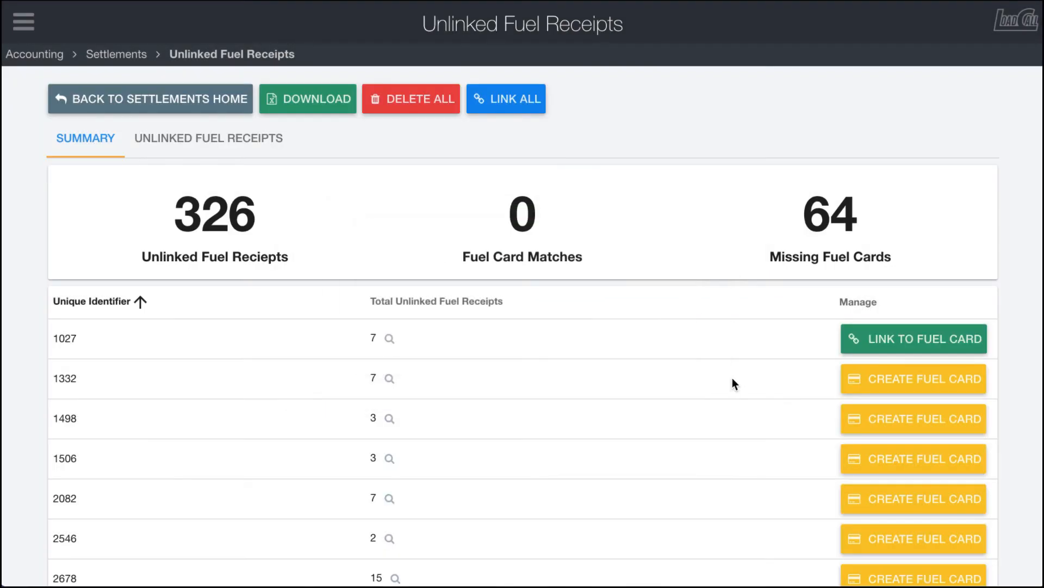
- Create a fuel card for the second listed identifier with A&D TRANSPORT as the carrier
{"action": "left_click", "coordinate": [910, 381]}
{"action": "left_click", "coordinate": [297, 264]}
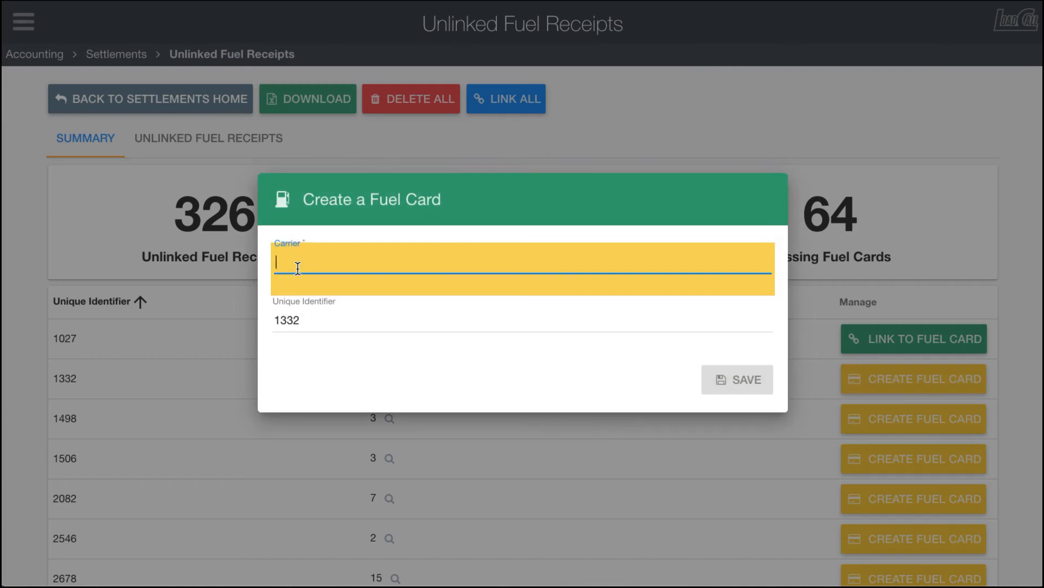
{"action": "type", "text": "A"}
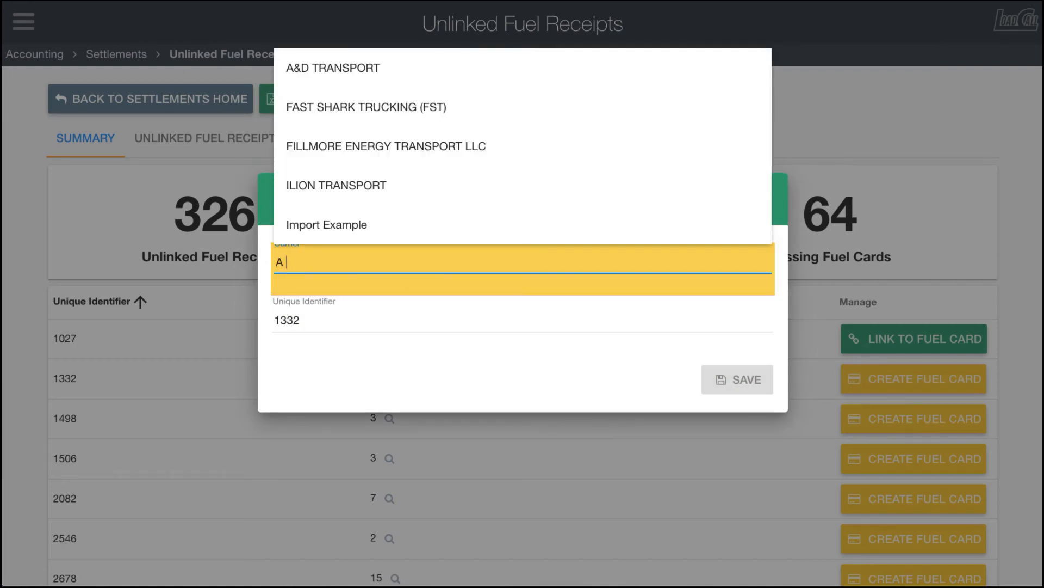
{"action": "type", "text": " &"}
{"action": "key", "text": "BackSpace"}
{"action": "type", "text": "&"}
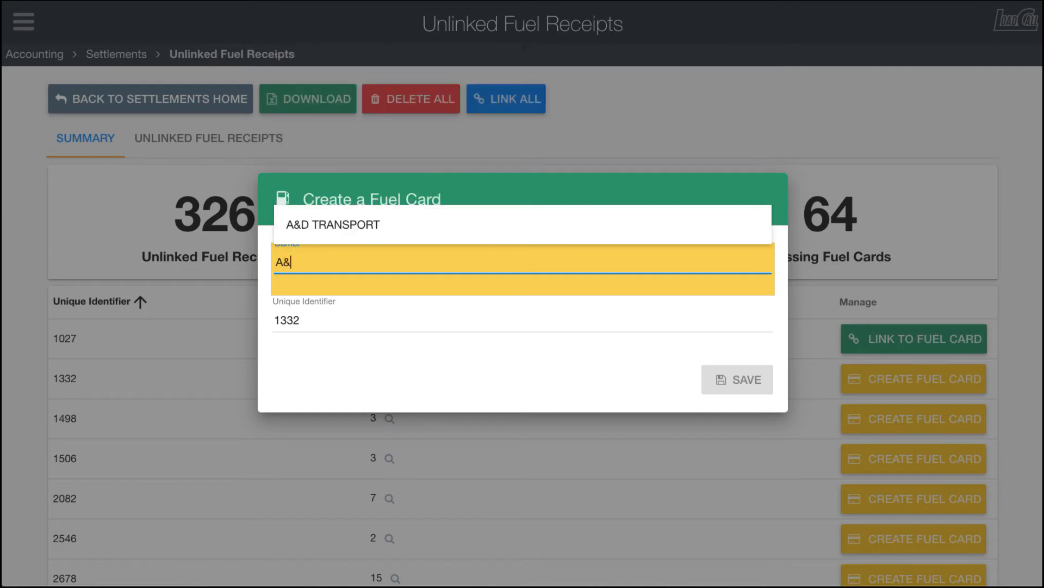
{"action": "left_click", "coordinate": [375, 218]}
{"action": "left_click", "coordinate": [753, 377]}
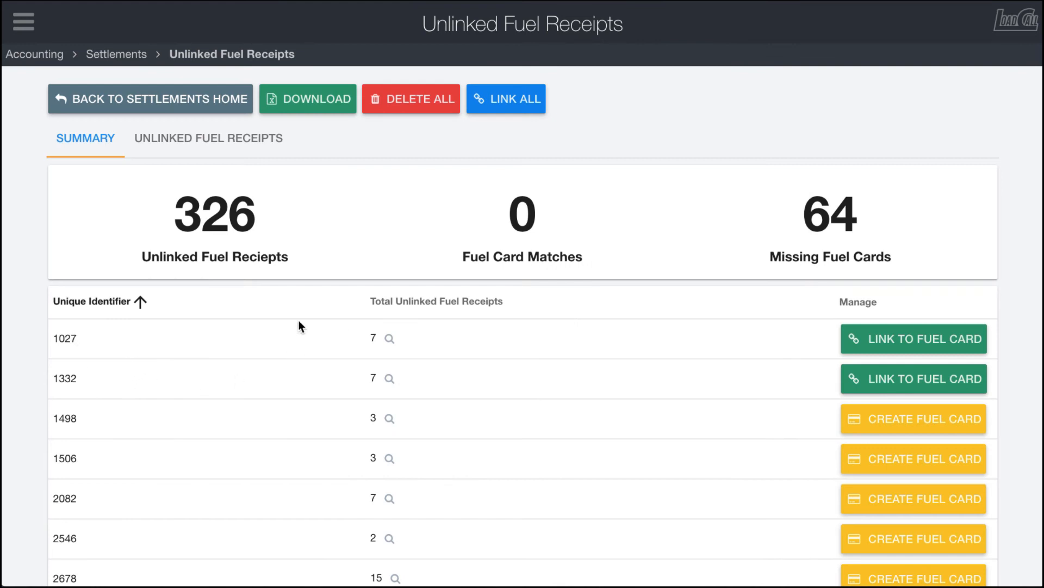
- Link all unlinked receipts that have a fuel card, check the remaining identifiers, and return to the Settlements home
{"action": "left_click", "coordinate": [509, 99]}
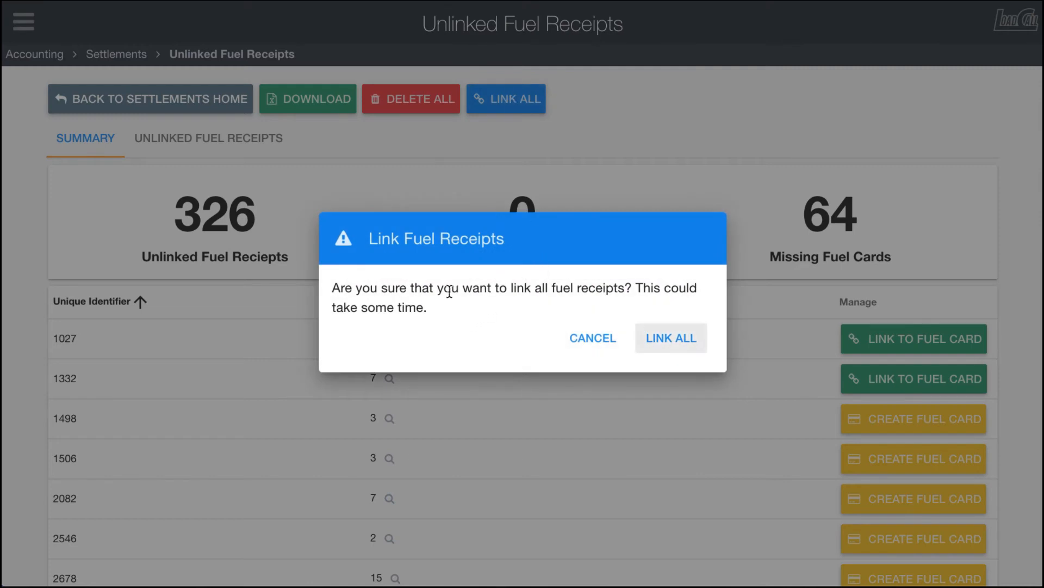
{"action": "left_click", "coordinate": [671, 336]}
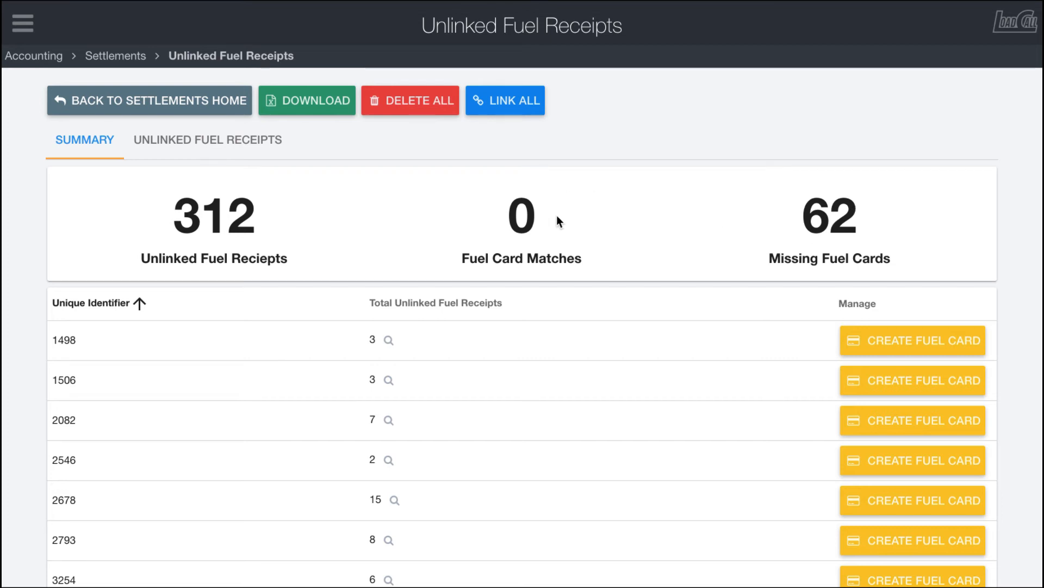
{"action": "scroll", "coordinate": [700, 322], "scroll_direction": "down", "scroll_amount": 3}
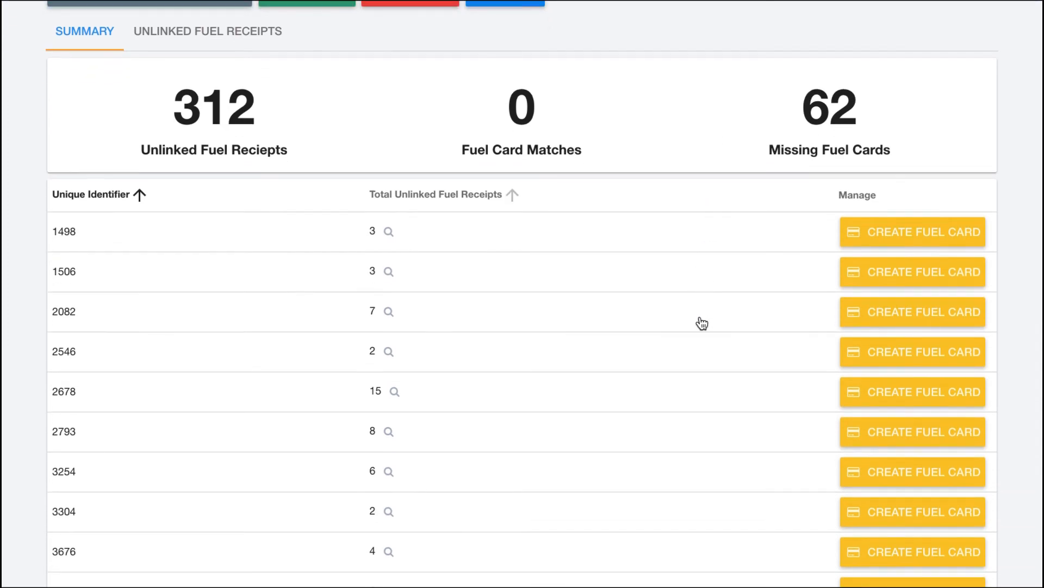
{"action": "scroll", "coordinate": [701, 324], "scroll_direction": "up", "scroll_amount": 1}
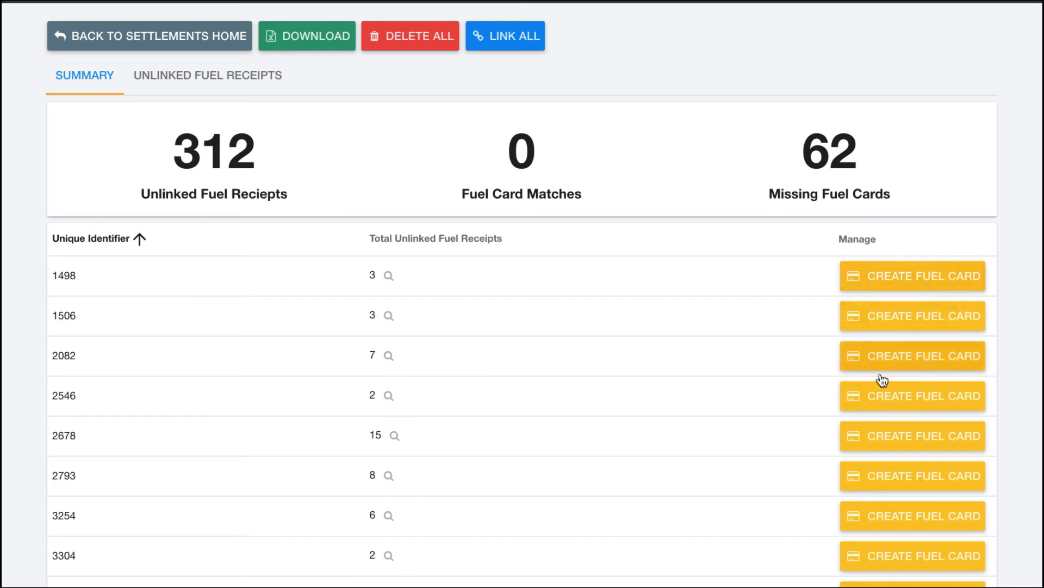
{"action": "scroll", "coordinate": [661, 305], "scroll_direction": "up", "scroll_amount": 1}
{"action": "scroll", "coordinate": [661, 309], "scroll_direction": "up", "scroll_amount": 1}
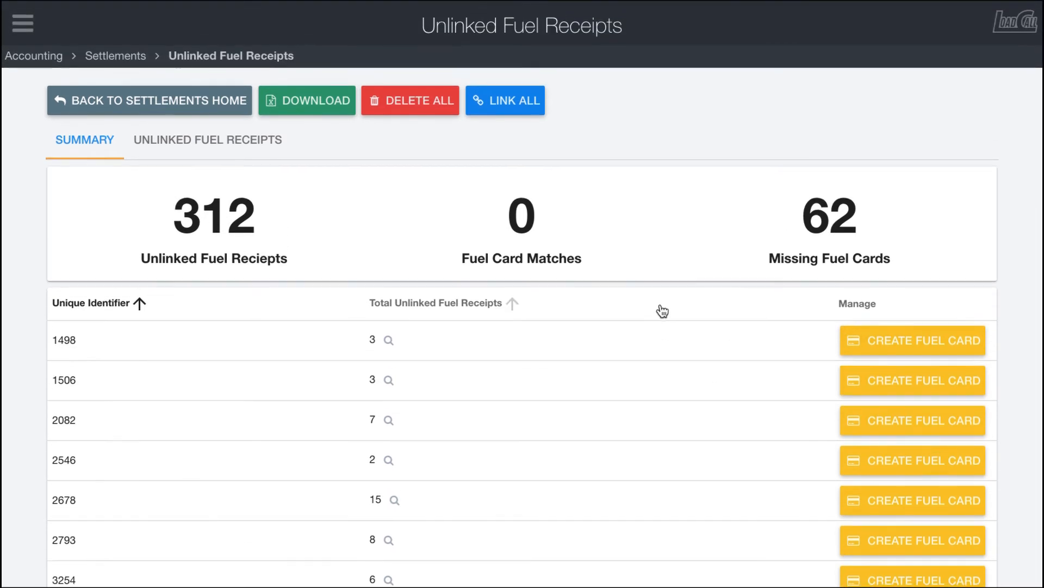
{"action": "left_click", "coordinate": [150, 104]}
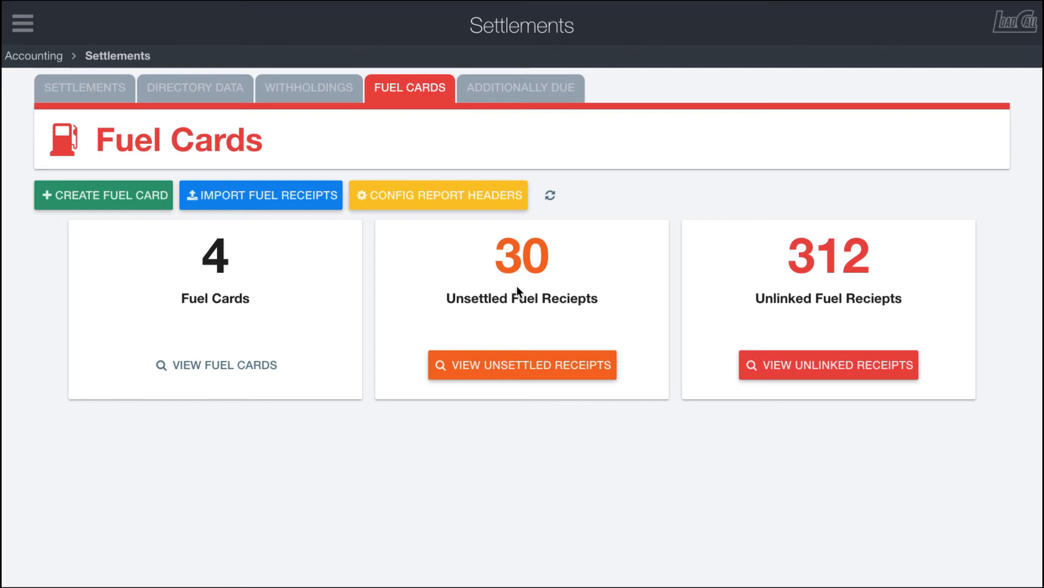
- Review the summary of unlinked fuel receipts through the whole identifier list and go back to the Settlements home
{"action": "left_click", "coordinate": [772, 362]}
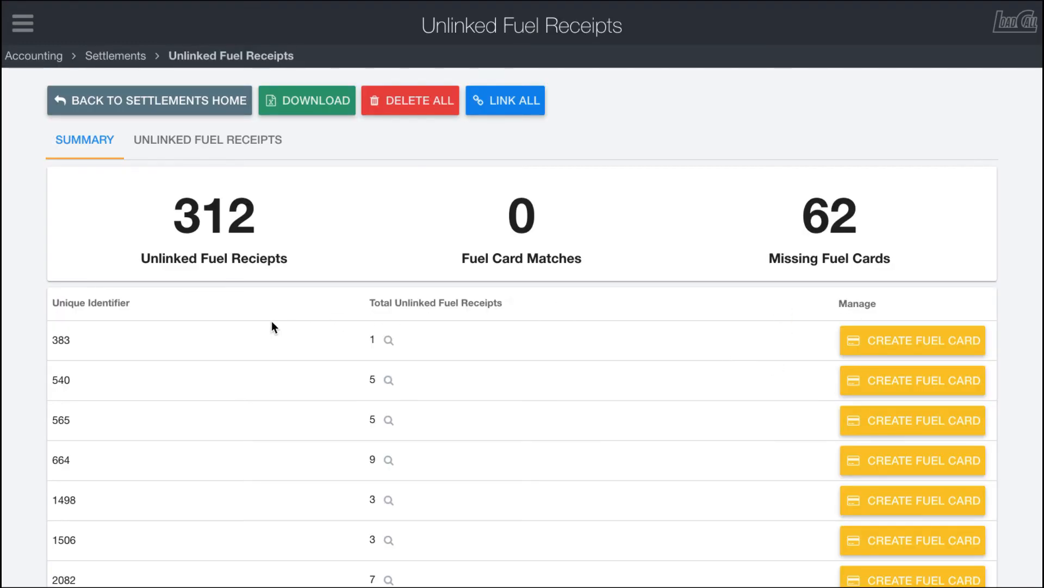
{"action": "scroll", "coordinate": [273, 326], "scroll_direction": "down", "scroll_amount": 3}
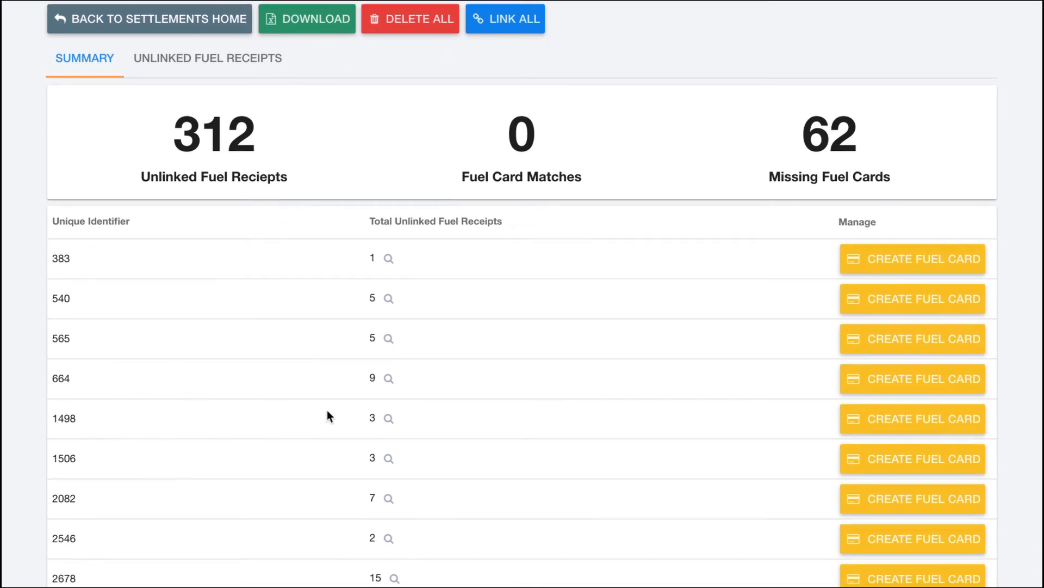
{"action": "scroll", "coordinate": [328, 416], "scroll_direction": "down", "scroll_amount": 10}
{"action": "scroll", "coordinate": [327, 410], "scroll_direction": "down", "scroll_amount": 10}
{"action": "scroll", "coordinate": [327, 410], "scroll_direction": "up", "scroll_amount": 20}
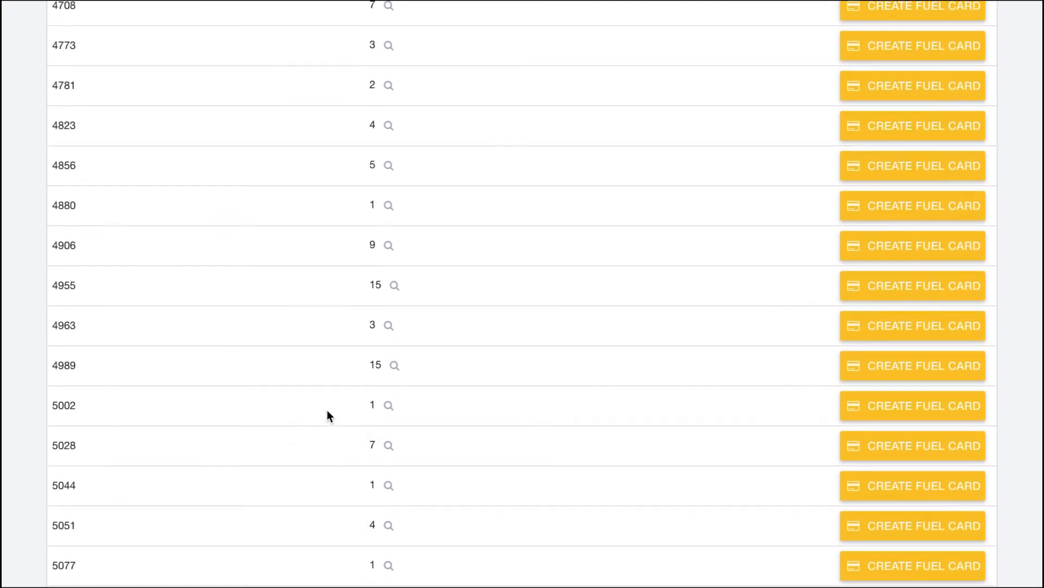
{"action": "left_click", "coordinate": [187, 100]}
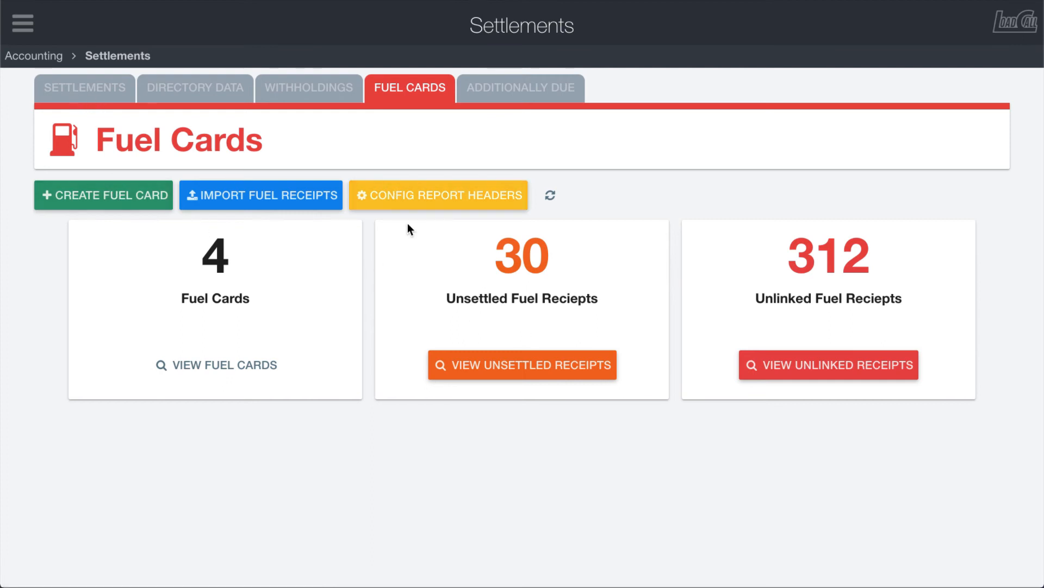
- Turn on custom headers for Excel reports in the fuel report configuration
{"action": "left_click", "coordinate": [383, 201]}
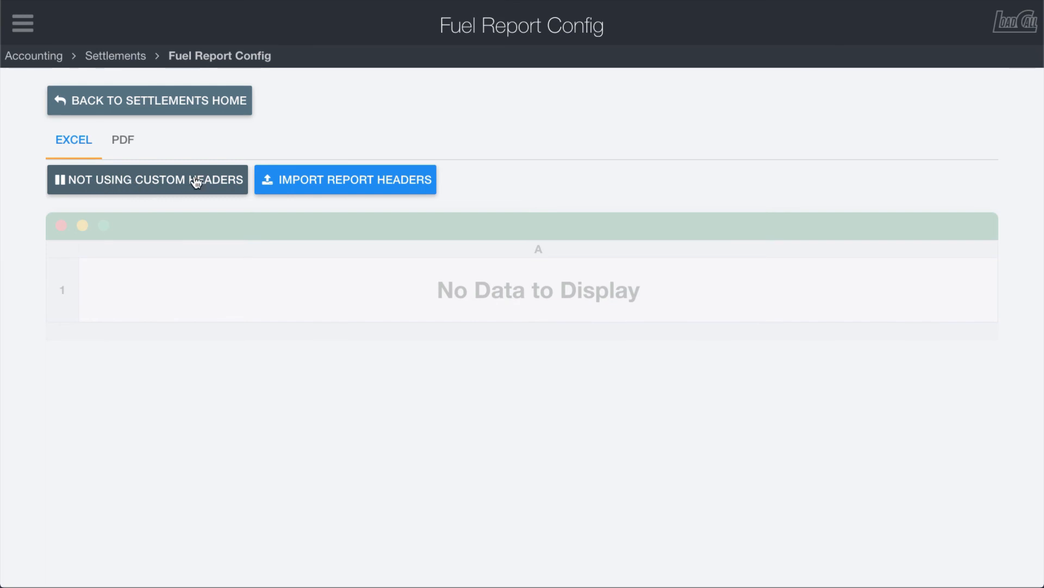
{"action": "left_click", "coordinate": [135, 184]}
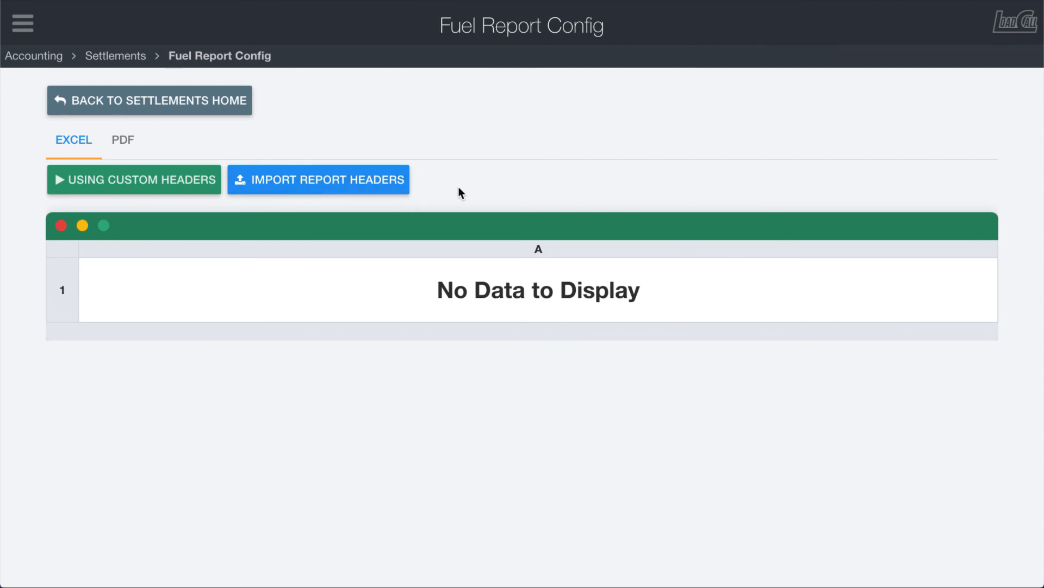
- Import the report headers from Fuel Receipts Export.csv in the Downloads folder
{"action": "left_click", "coordinate": [281, 187]}
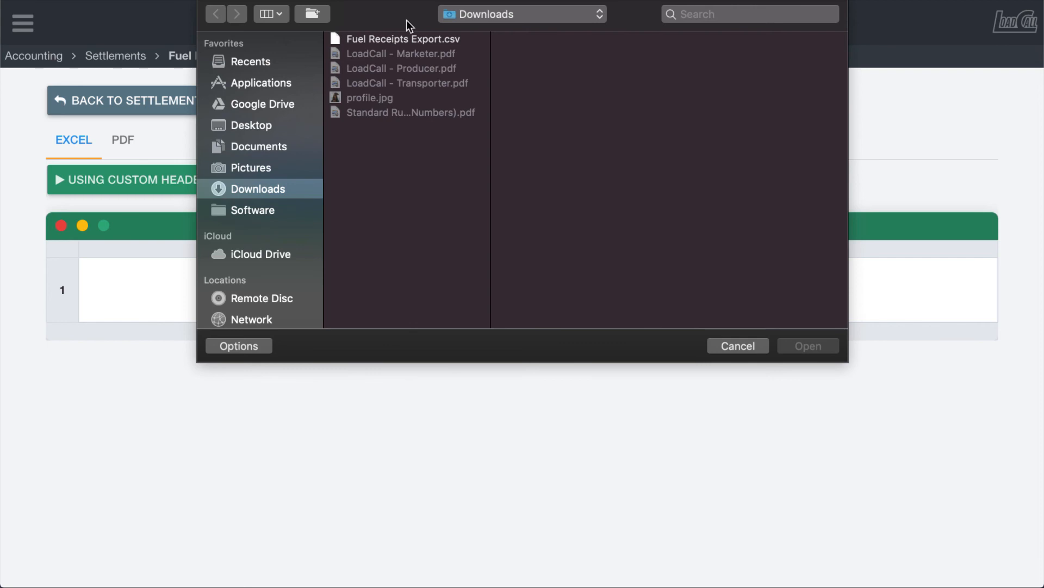
{"action": "left_click", "coordinate": [390, 39]}
{"action": "left_click", "coordinate": [816, 345]}
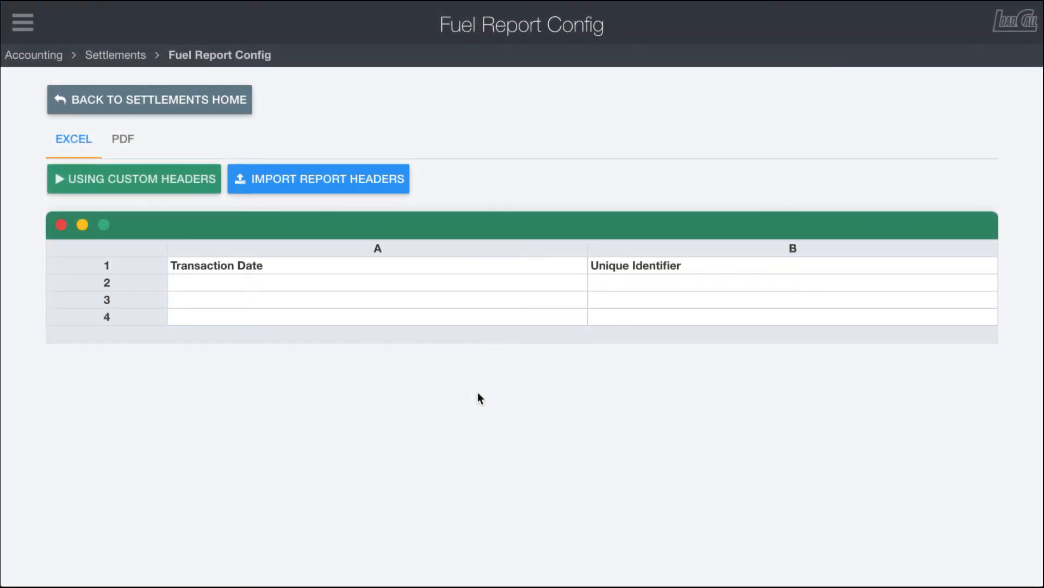
- Import the report headers from Fuel Headers.csv in Downloads, check the columns, and return to Settlements
{"action": "left_click", "coordinate": [290, 185]}
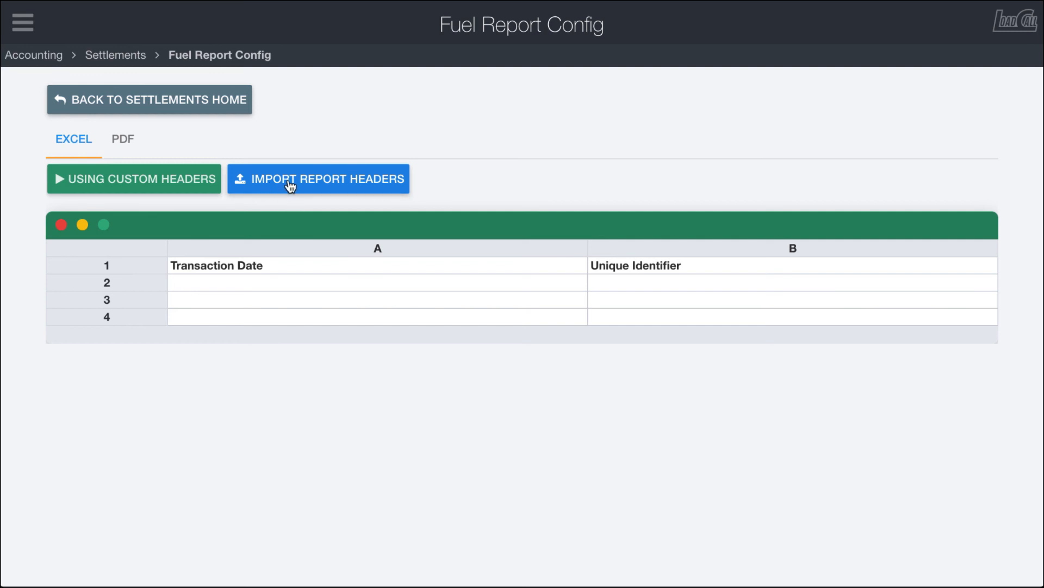
{"action": "left_click", "coordinate": [377, 38]}
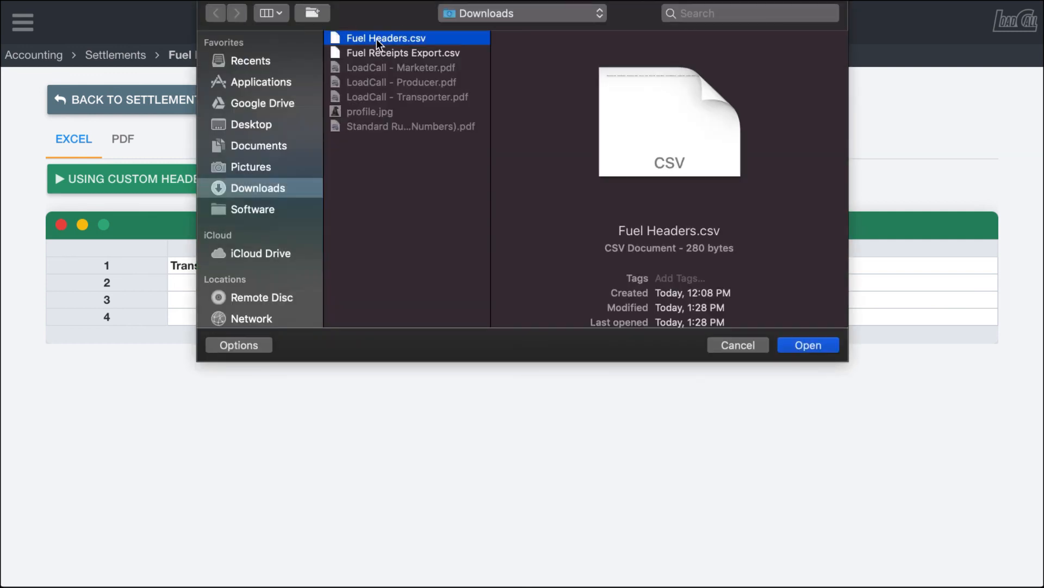
{"action": "left_click", "coordinate": [805, 347]}
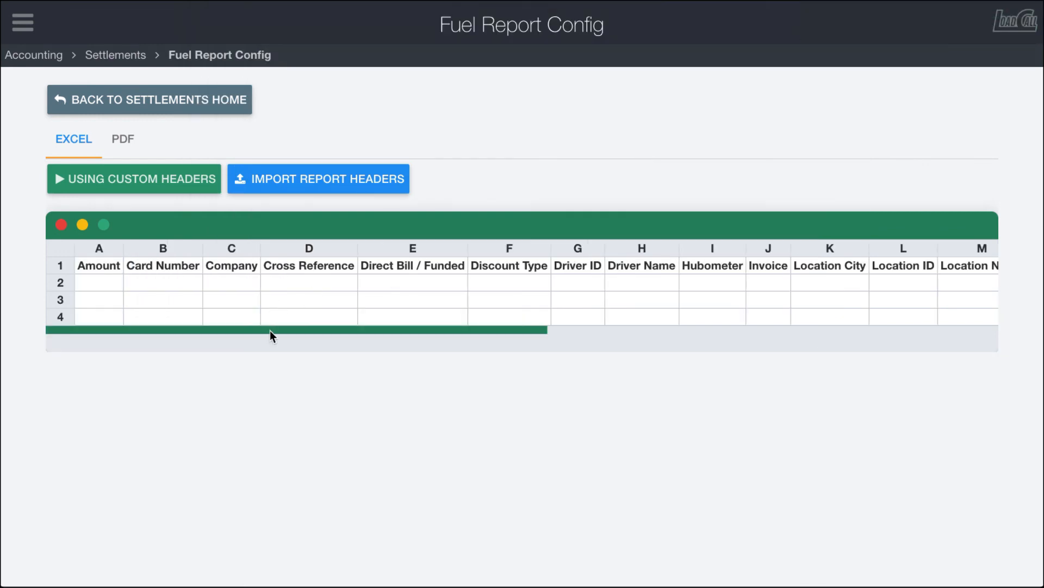
{"action": "left_click_drag", "start_coordinate": [272, 329], "coordinate": [265, 326]}
{"action": "left_click_drag", "start_coordinate": [438, 330], "coordinate": [303, 330]}
{"action": "left_click", "coordinate": [115, 56]}
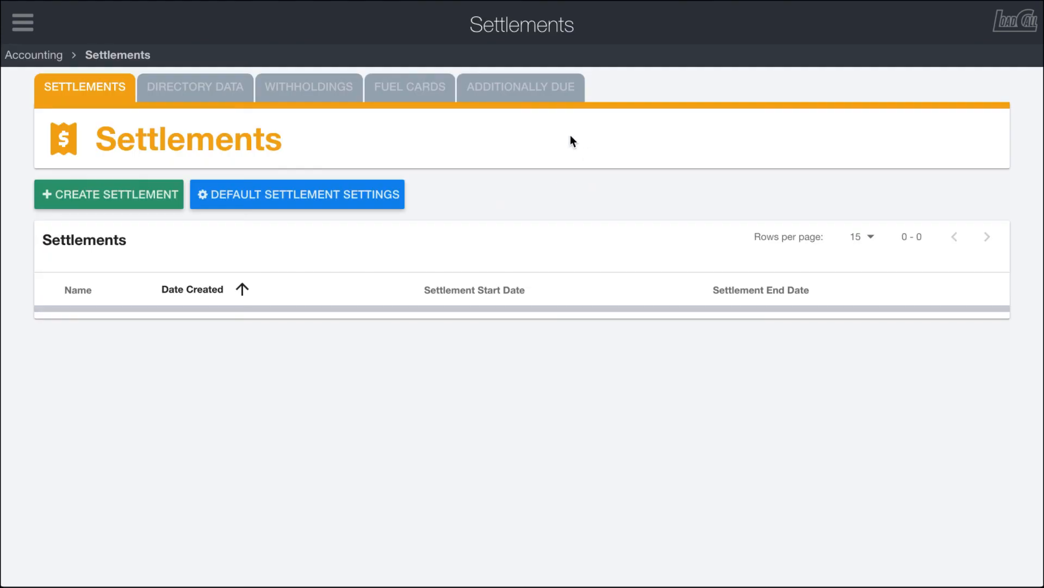
- Reopen the fuel report header configuration, examine the full row of Excel headers, and return to the fuel cards overview
{"action": "left_click", "coordinate": [390, 95]}
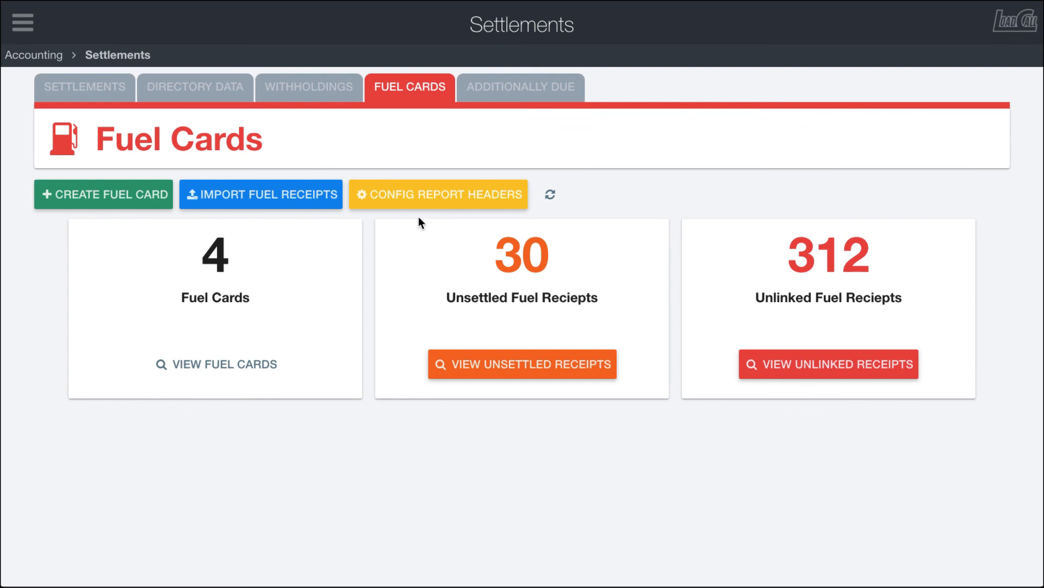
{"action": "left_click", "coordinate": [397, 195]}
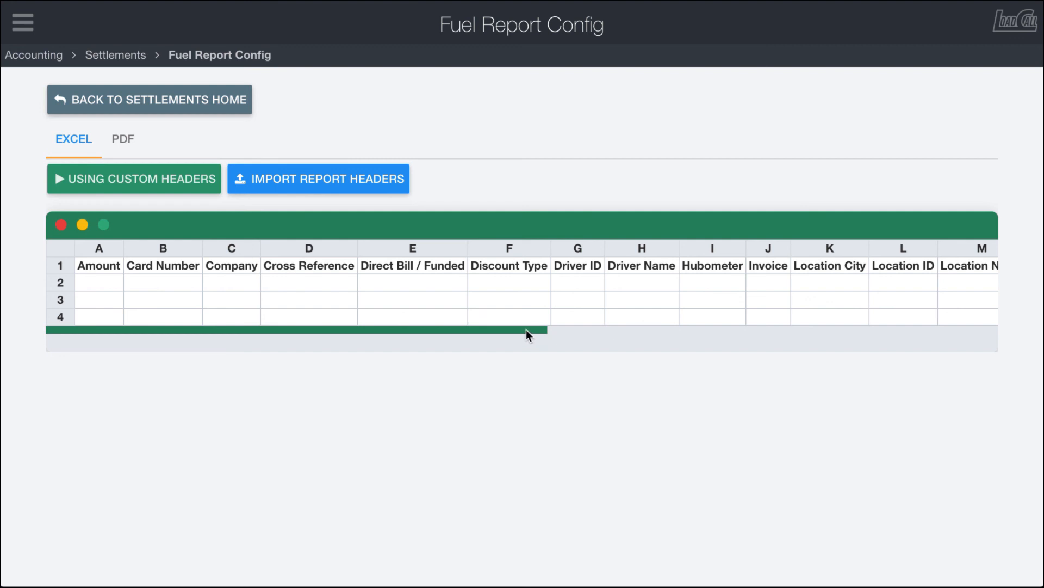
{"action": "mouse_move", "coordinate": [526, 329]}
{"action": "left_mouse_down"}
{"action": "mouse_move", "coordinate": [629, 324]}
{"action": "mouse_move", "coordinate": [520, 319]}
{"action": "left_mouse_up"}
{"action": "mouse_move", "coordinate": [500, 331]}
{"action": "left_mouse_down"}
{"action": "mouse_move", "coordinate": [524, 332]}
{"action": "mouse_move", "coordinate": [494, 335]}
{"action": "left_mouse_up"}
{"action": "left_click_drag", "start_coordinate": [329, 330], "coordinate": [292, 287]}
{"action": "left_click", "coordinate": [156, 103]}
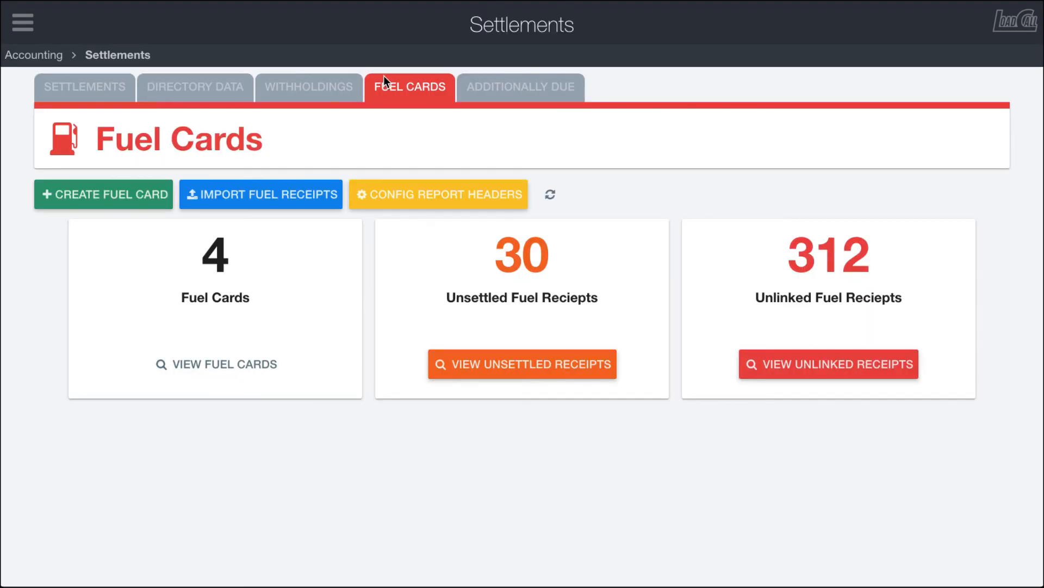